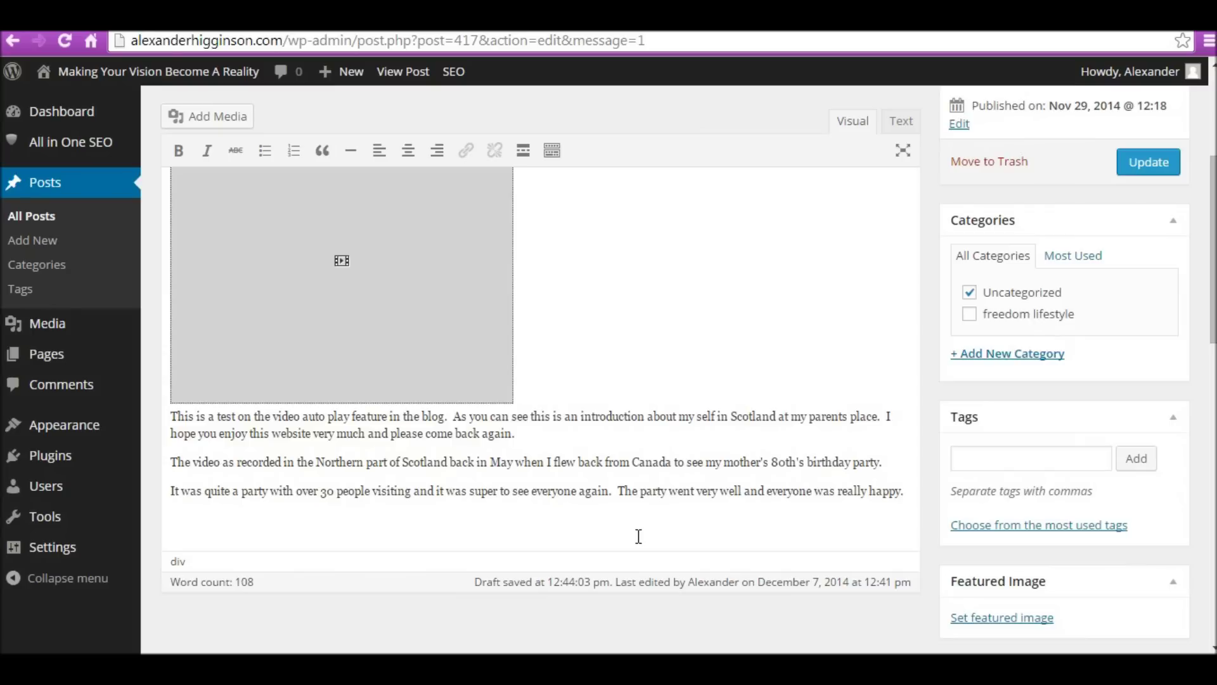
Remove the line break after the video placeholder so the opening paragraph runs on directly from the video, starting with "This is a test".
click(233, 522)
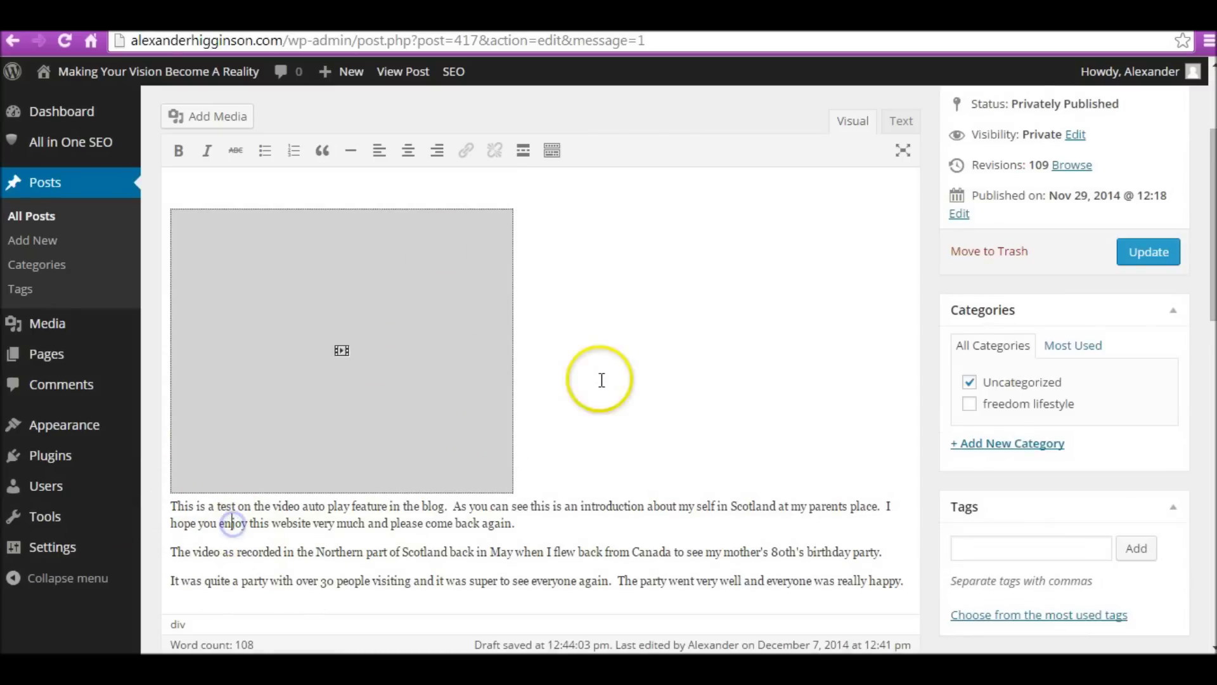
click(341, 291)
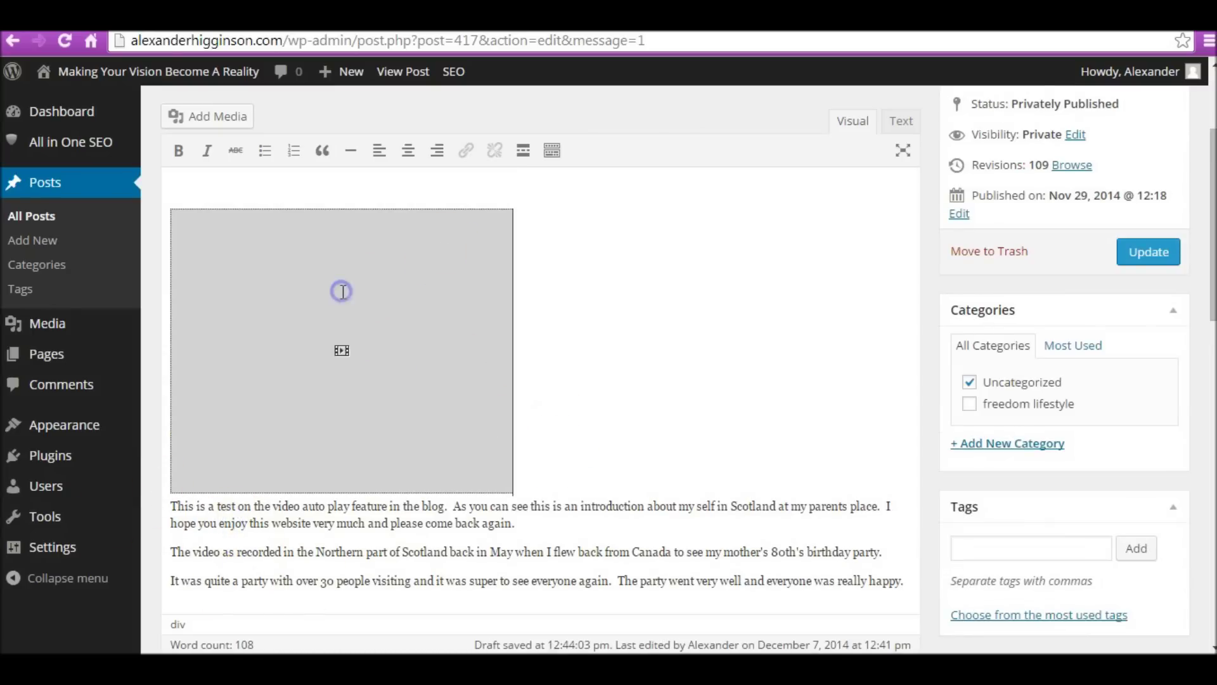
click(569, 220)
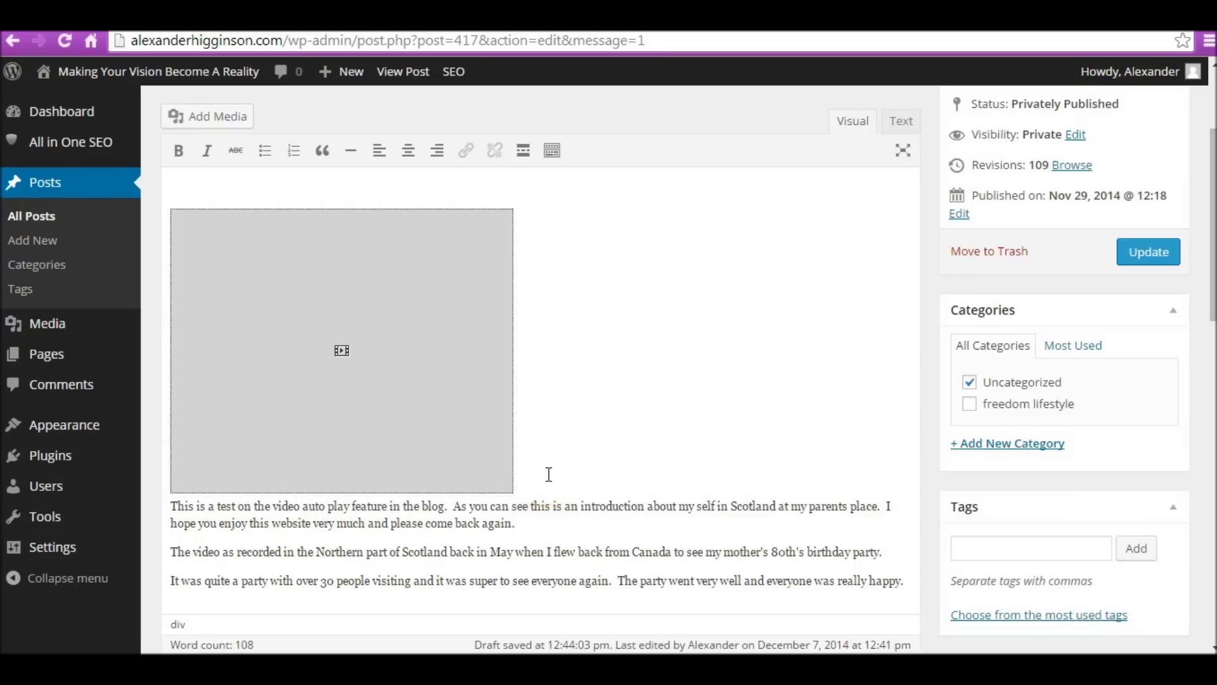
key(Delete)
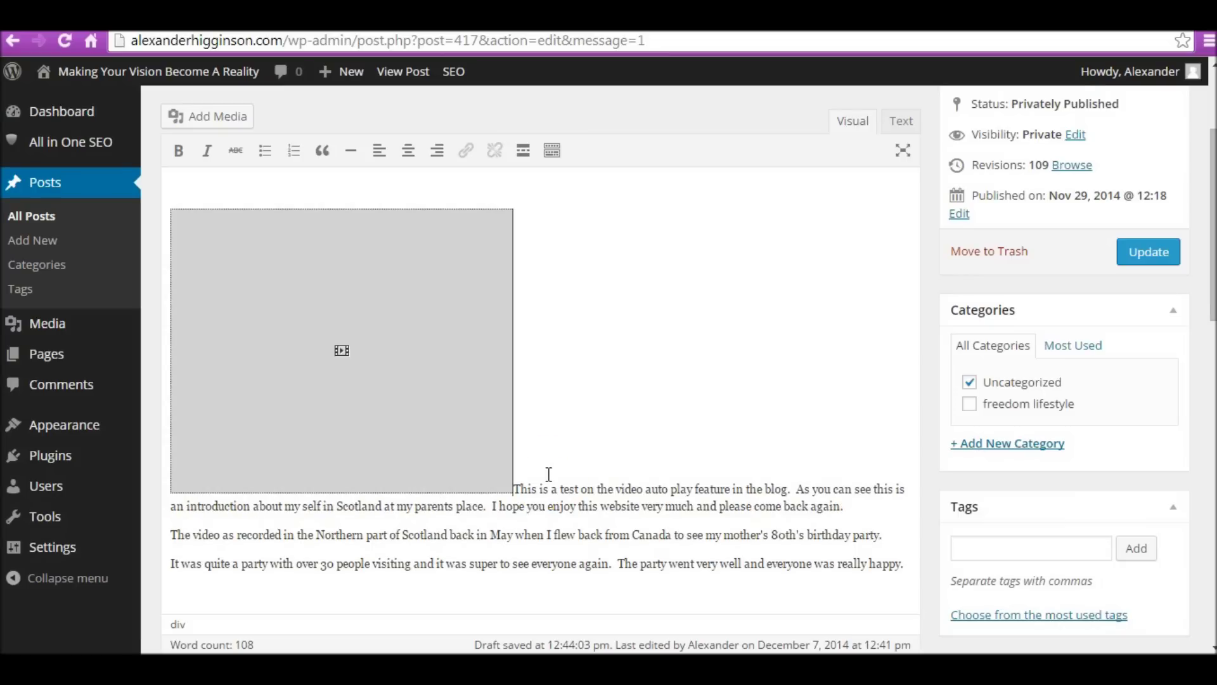
key(Delete)
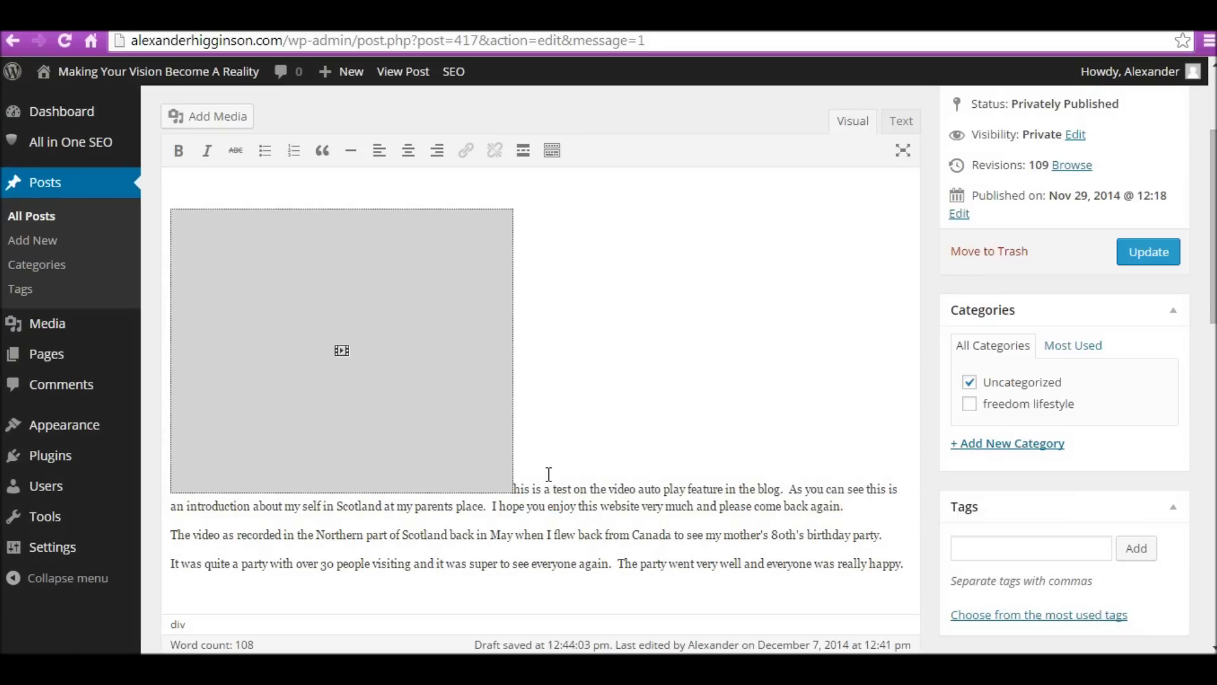
text(T)
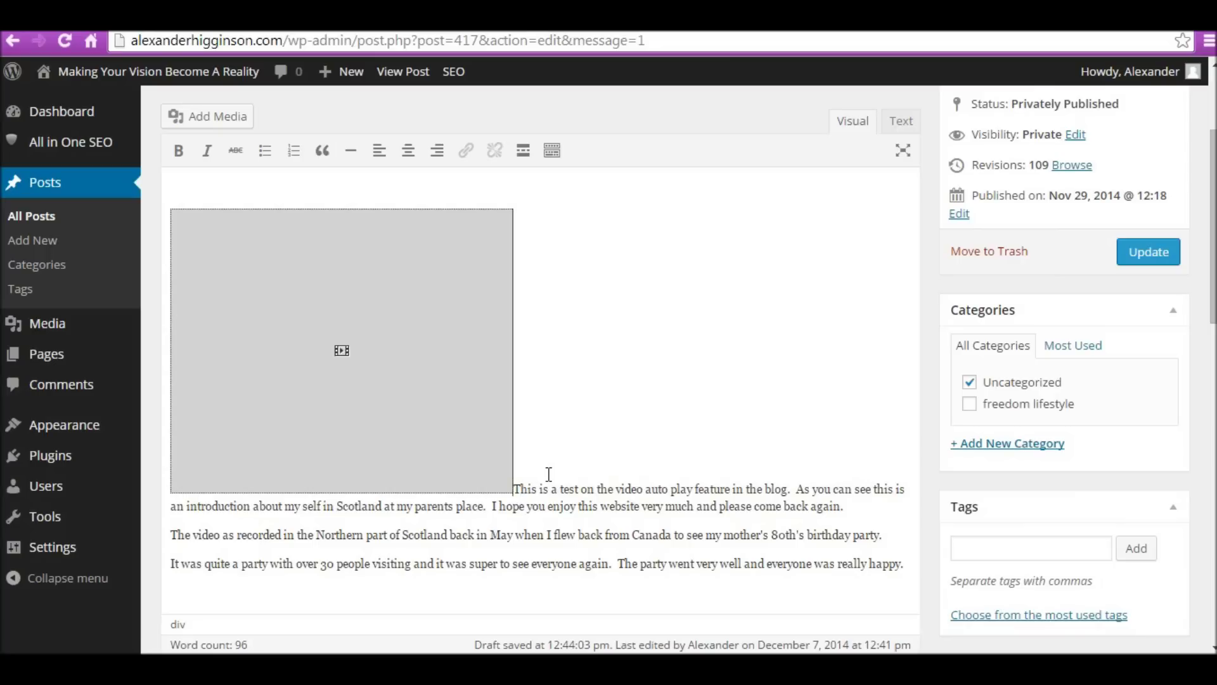
drag(603, 467, 245, 332)
click(285, 308)
click(748, 487)
click(720, 480)
click(646, 311)
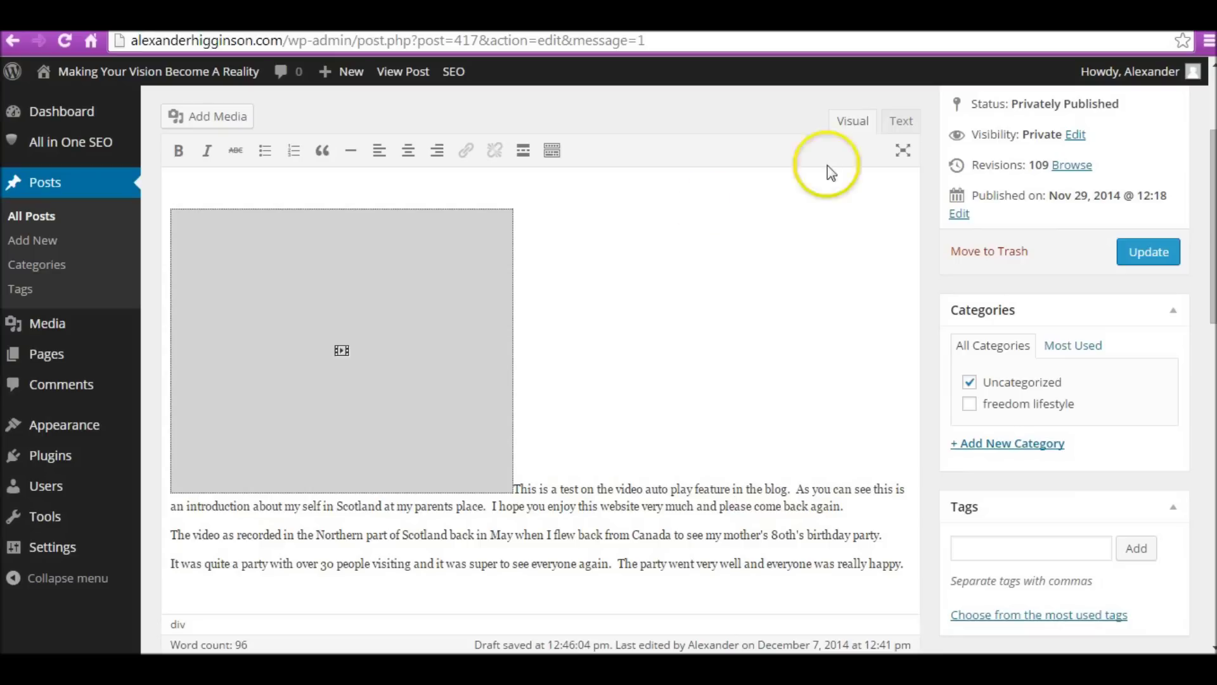
Show the post's HTML source and examine the opening div and YouTube iframe code.
click(900, 122)
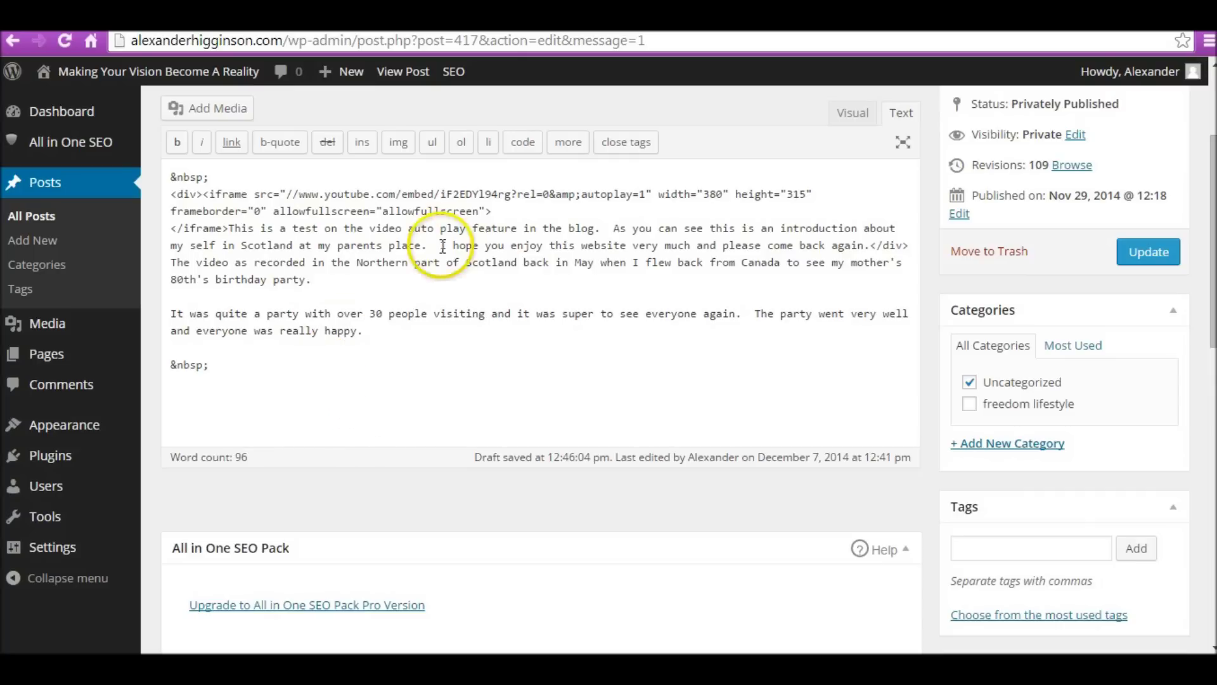
drag(492, 211, 164, 201)
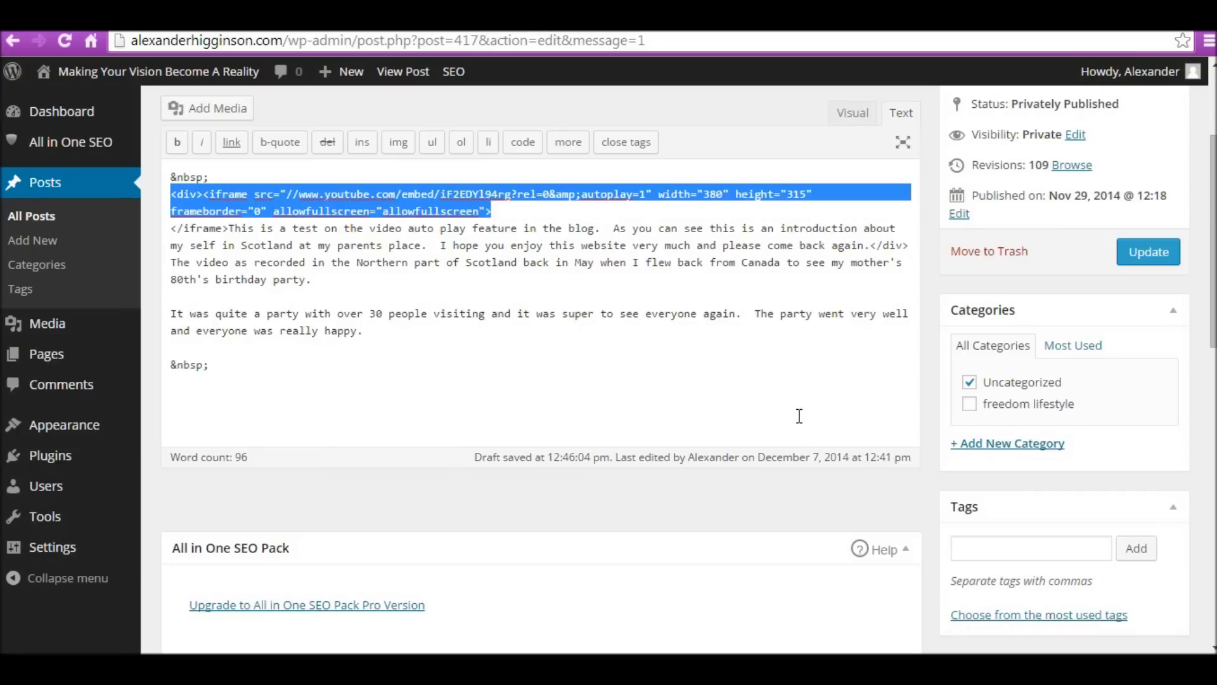
click(224, 390)
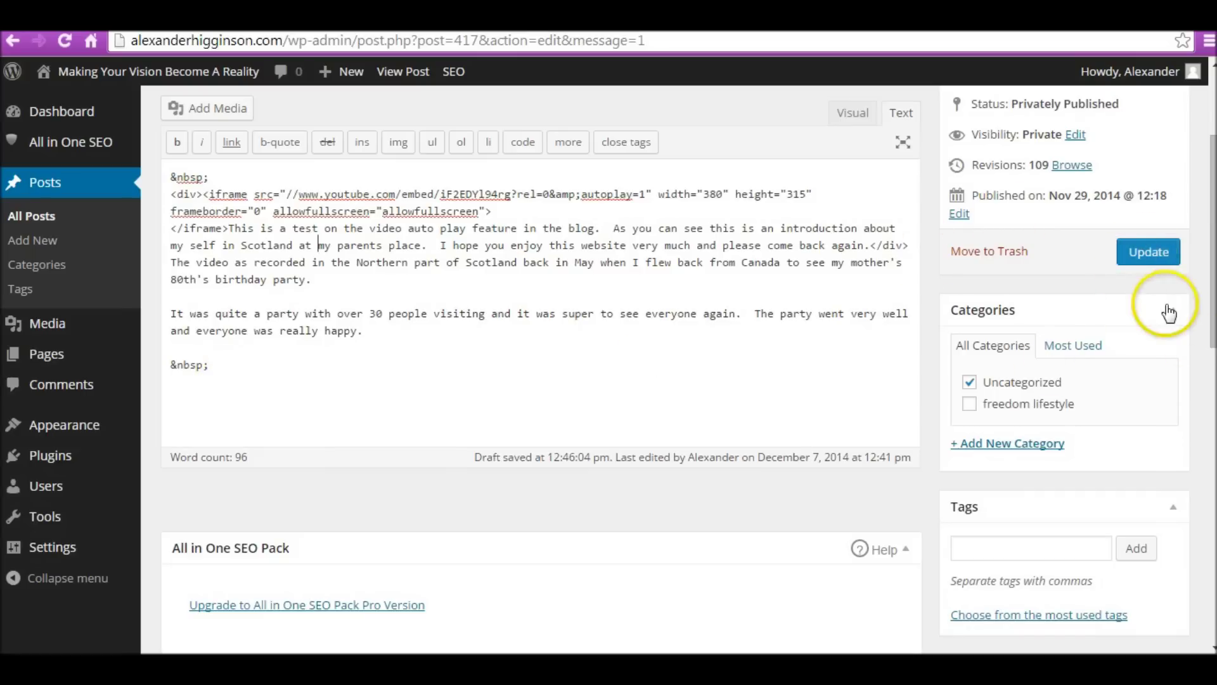
Update the post and preview how its text sits beside the video, returning to the post editor.
scroll(1169, 314, up, 3)
click(1159, 430)
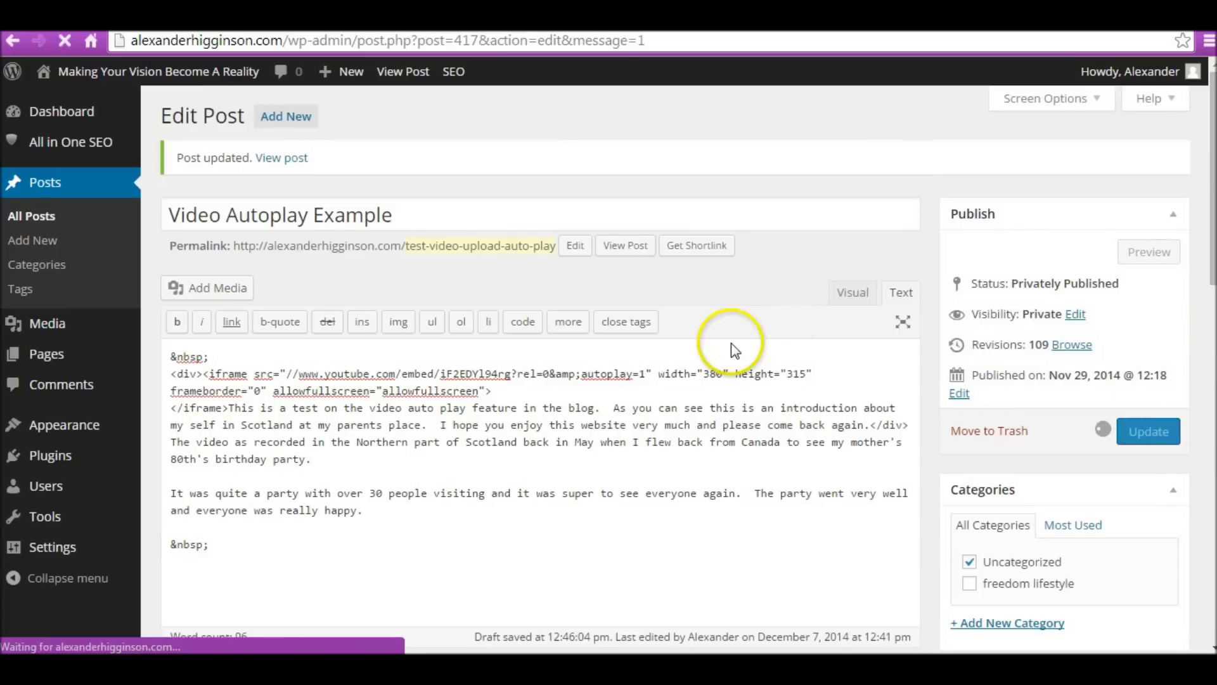
click(1163, 252)
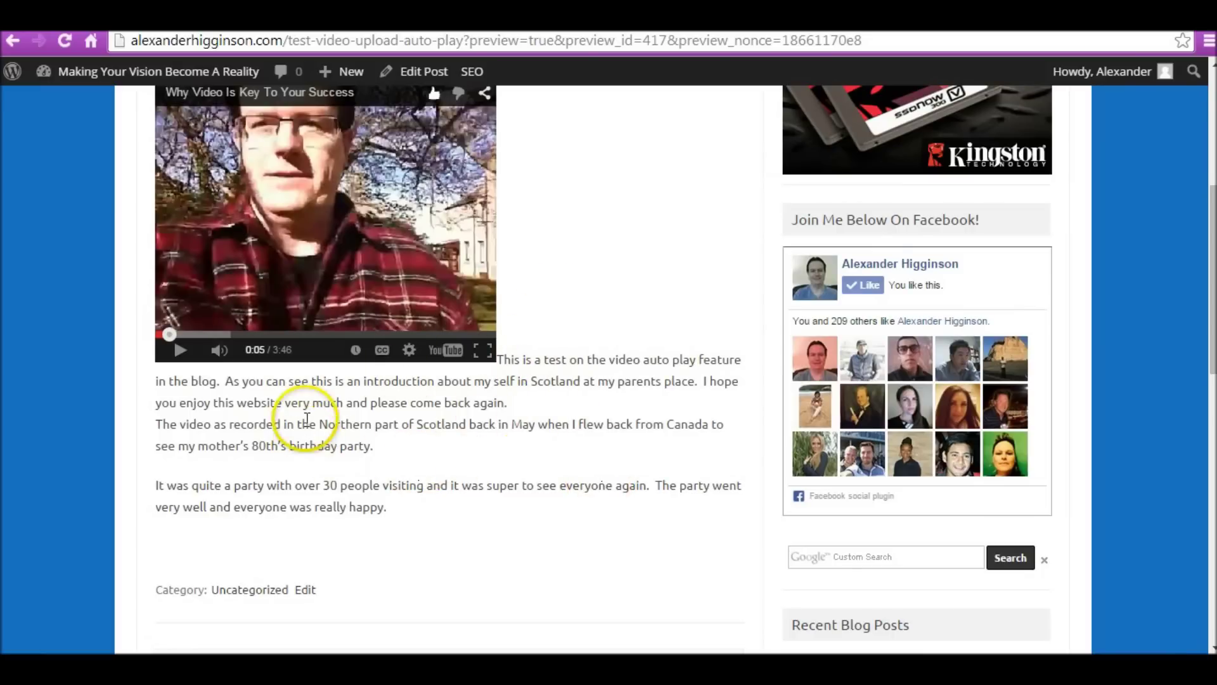
scroll(517, 501, up, 3)
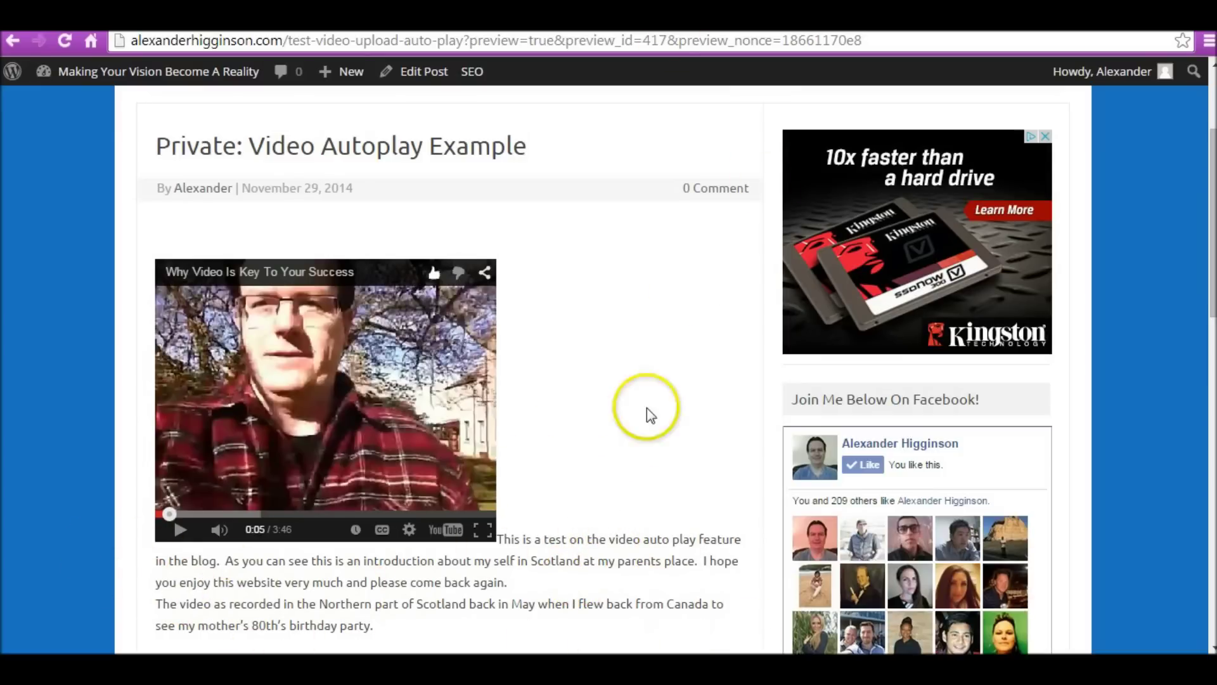
click(13, 40)
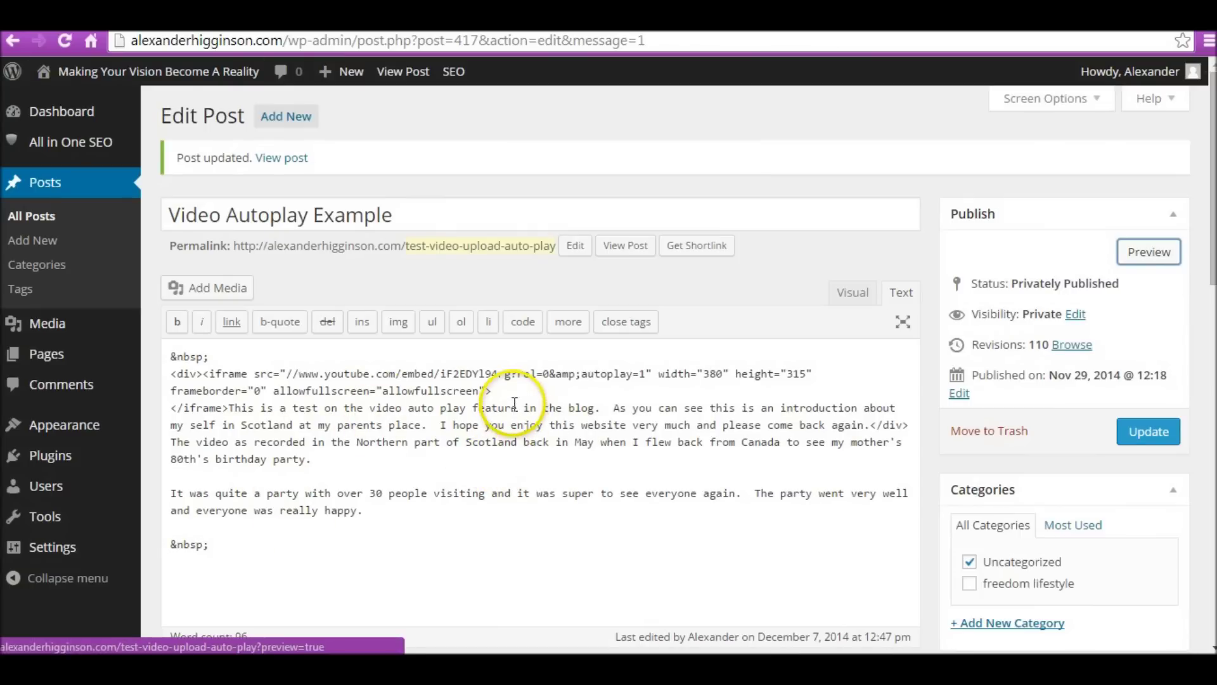
Put the iframe on its own indented lines in a div styled "float: left; margin 0 15px 5px 0", with the text below the closing tag.
click(204, 374)
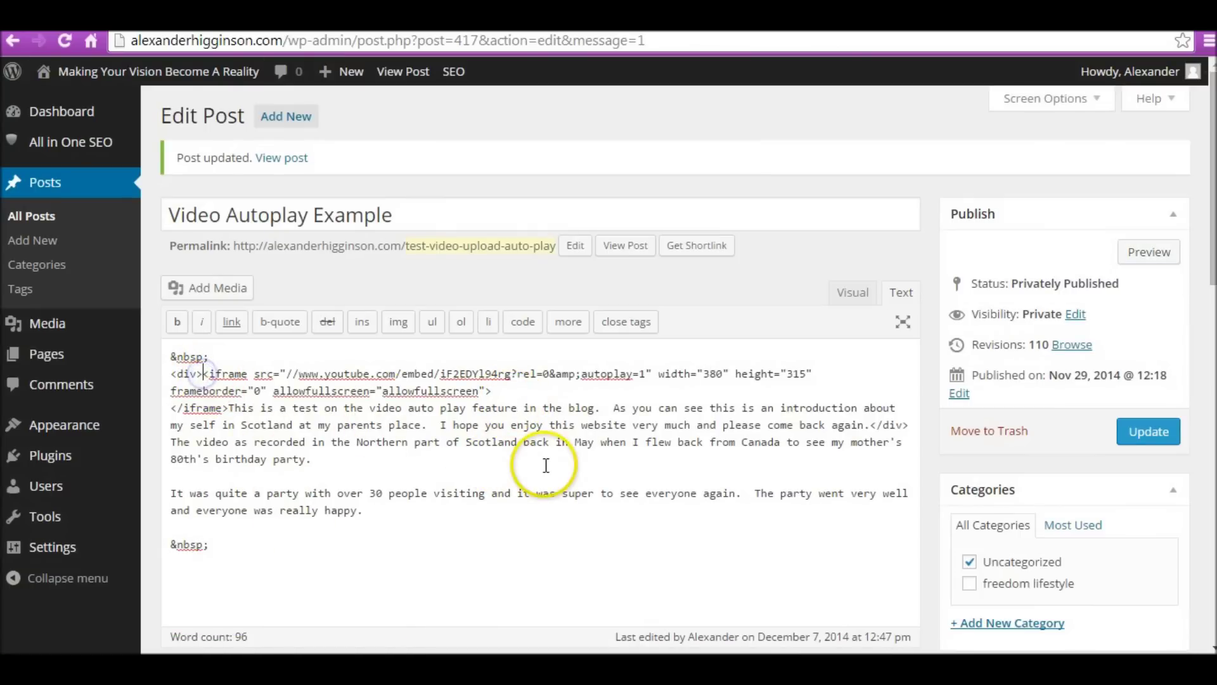
key(Return)
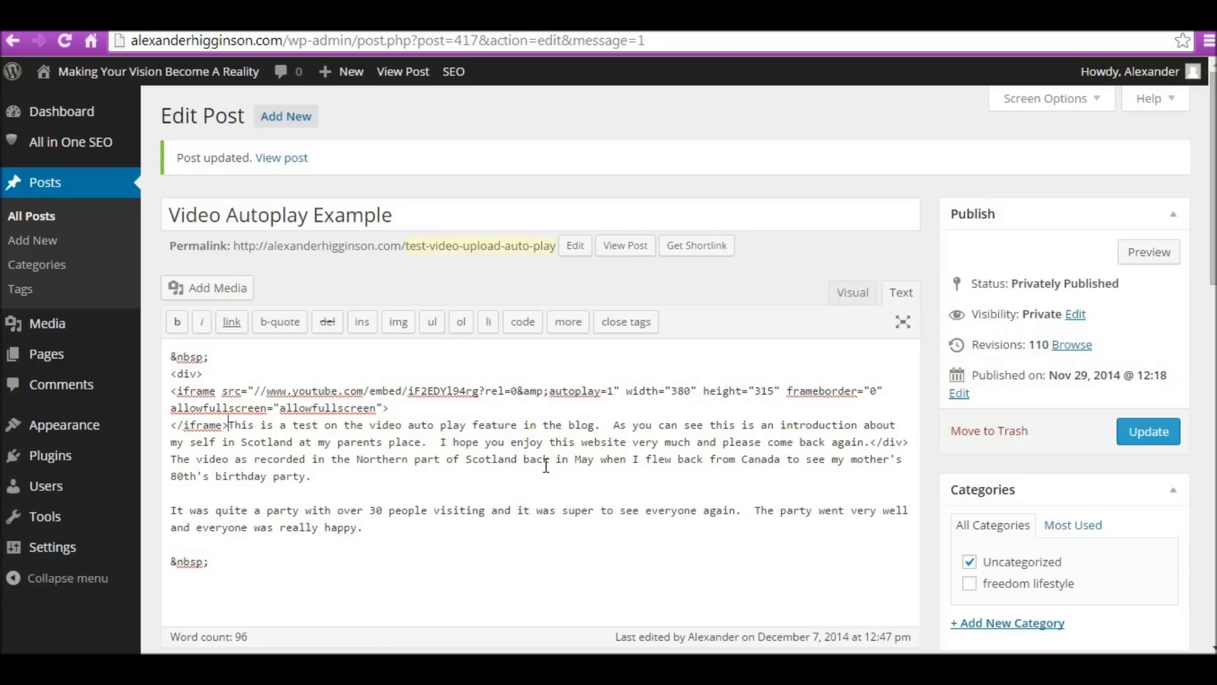
key(Return)
key(Return)
key(Return)
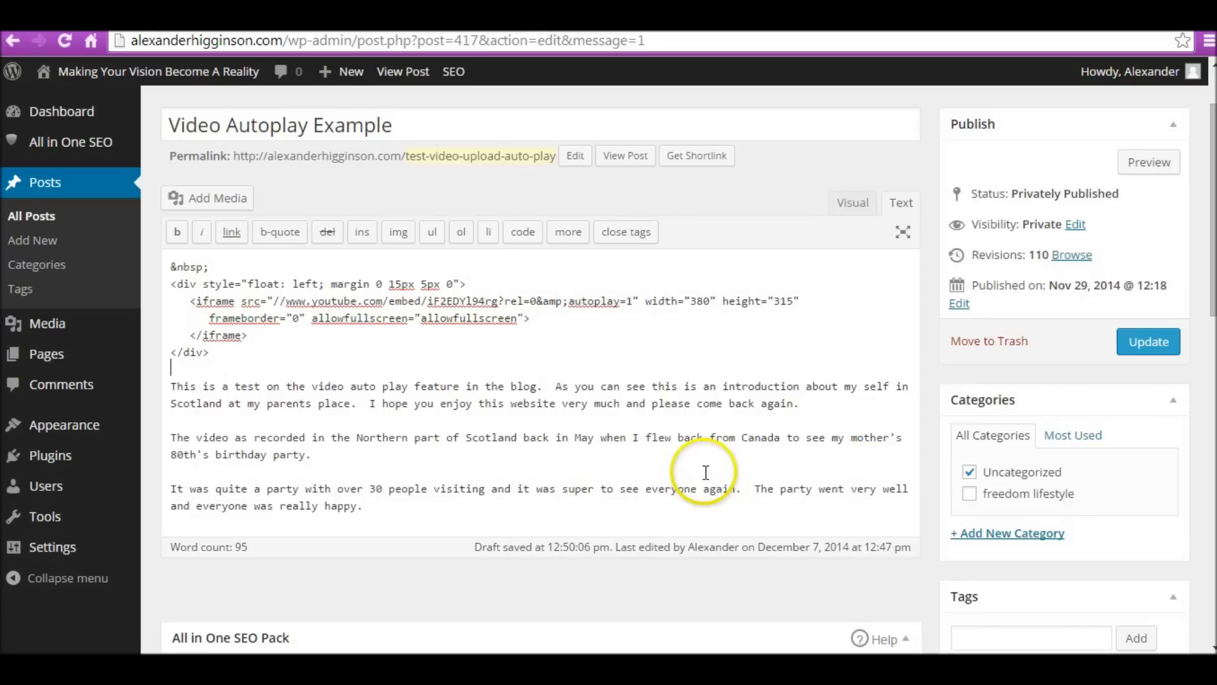
Examine the iframe code, the div tags enclosing it and the float: left setting in the opening tag.
click(706, 472)
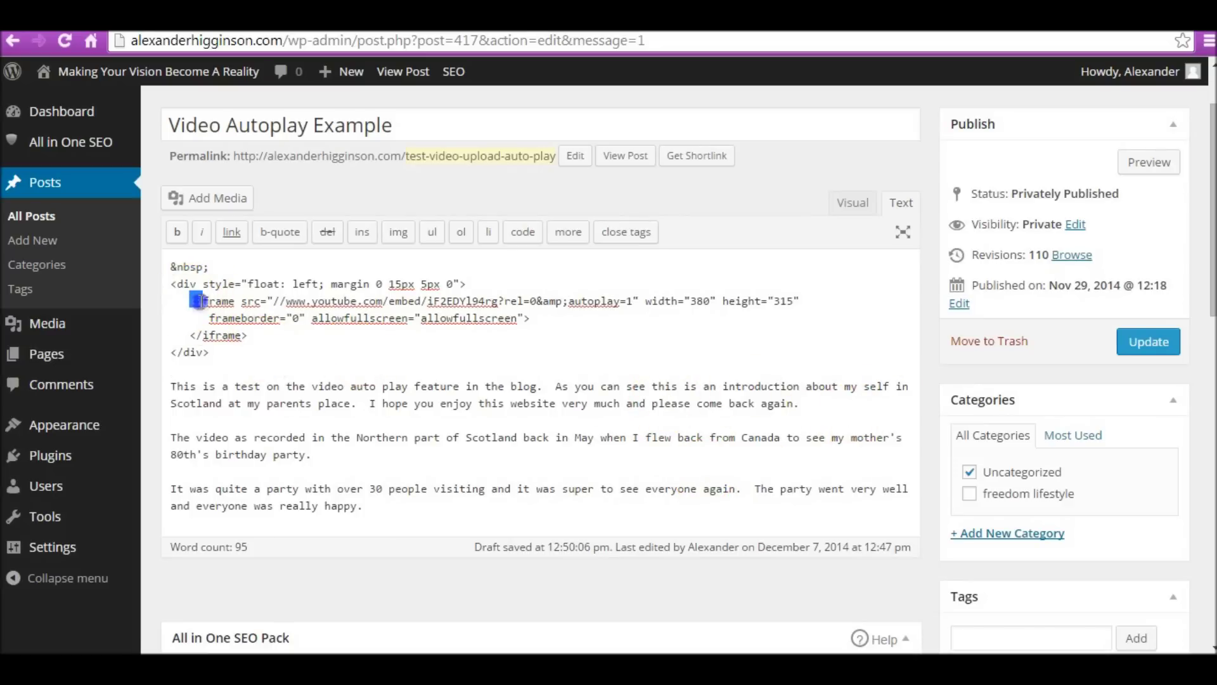
drag(190, 300, 257, 335)
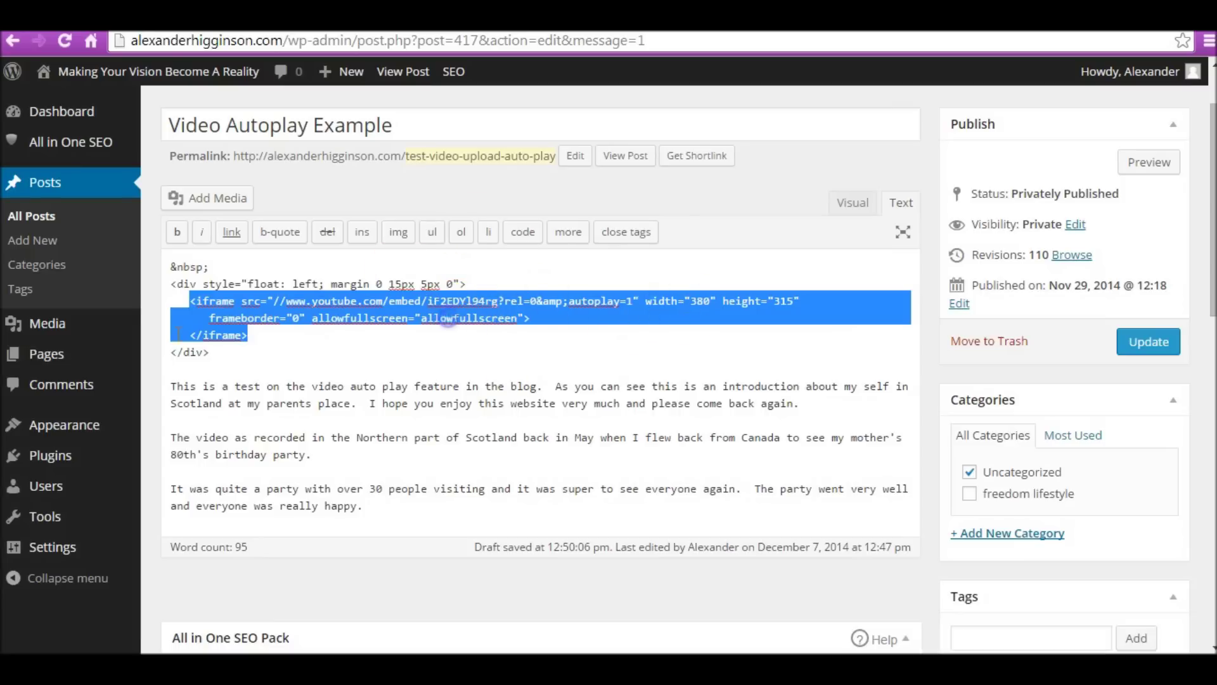
click(172, 283)
drag(171, 283, 491, 280)
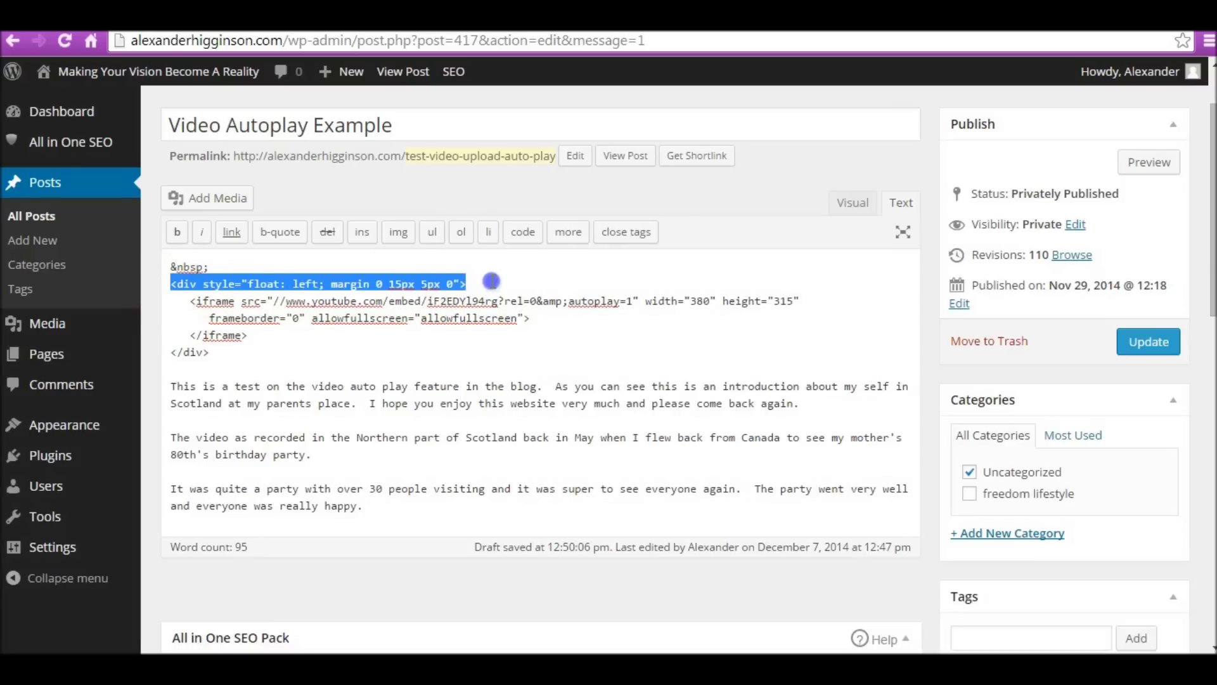
drag(209, 352, 161, 353)
click(230, 300)
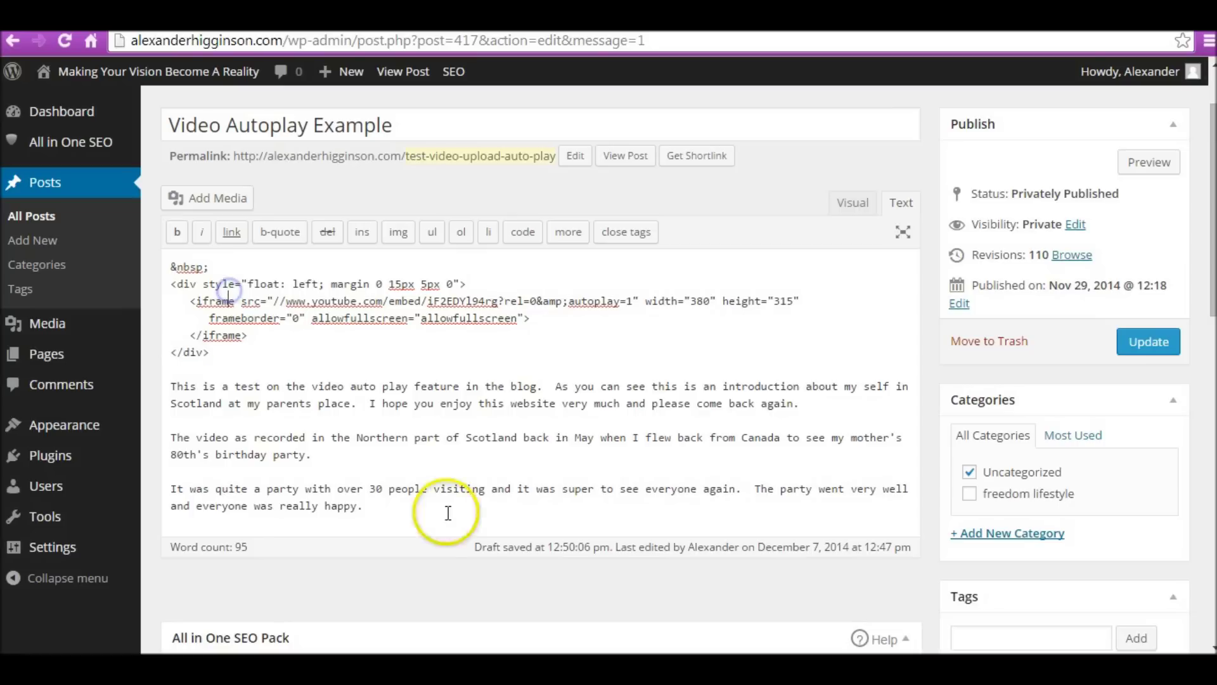
click(181, 283)
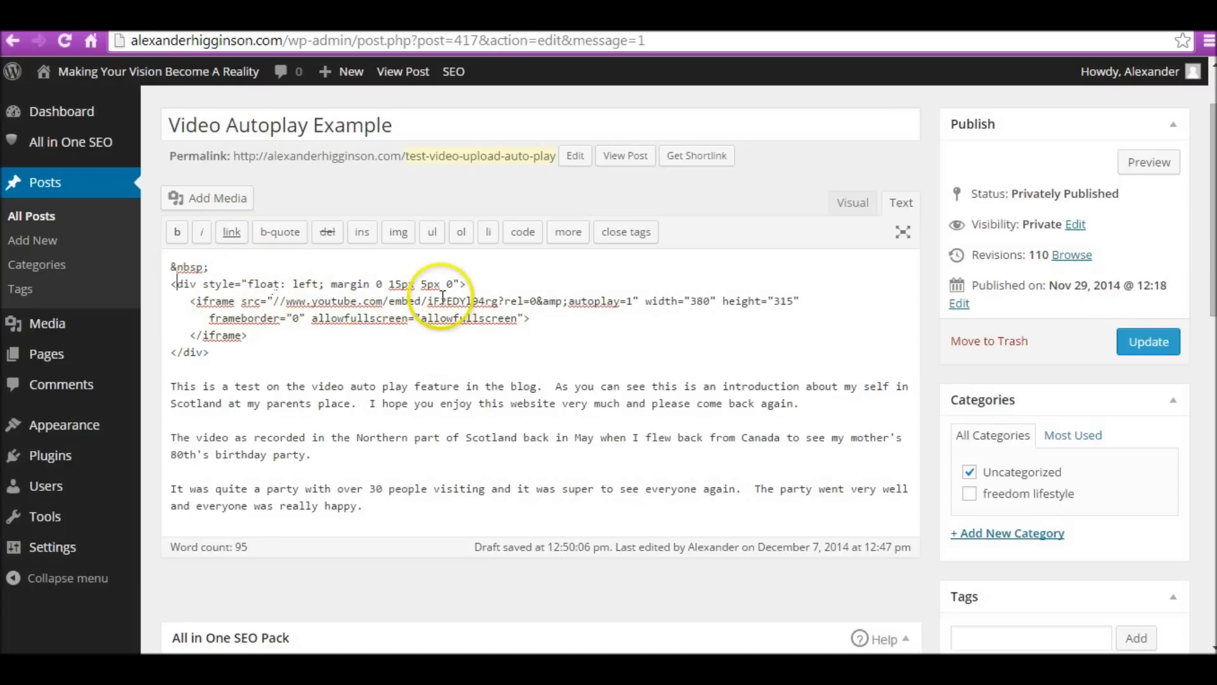
drag(249, 284, 317, 283)
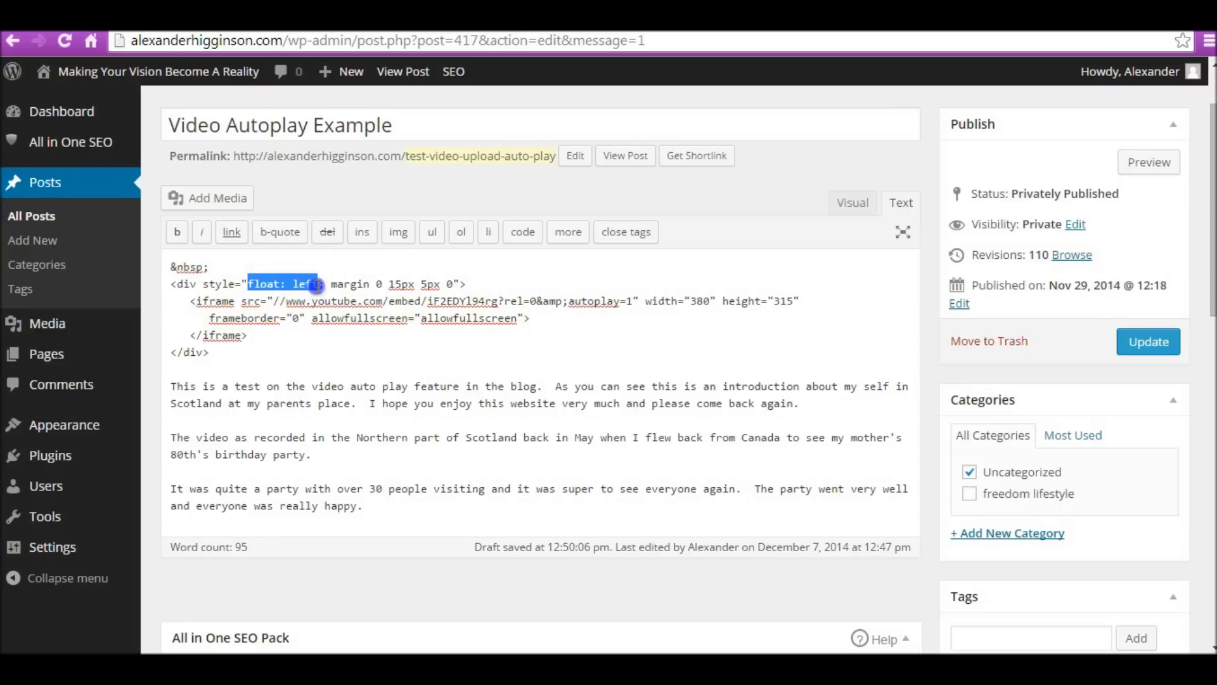
click(315, 284)
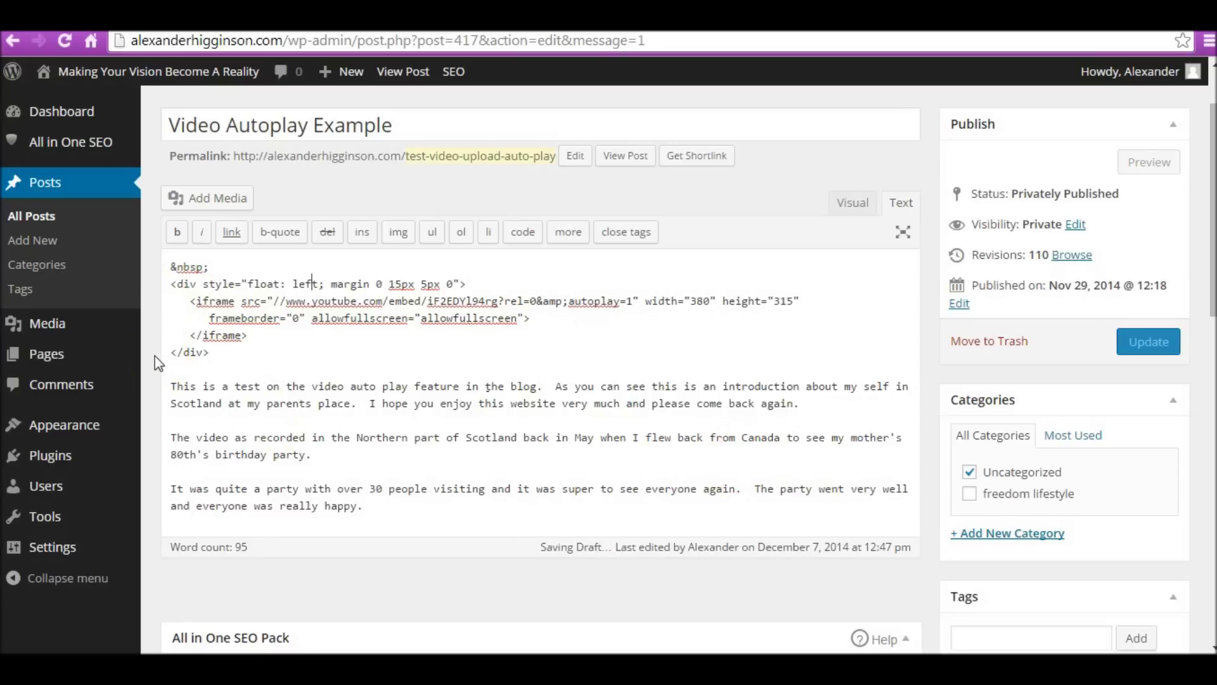
Update the post and preview the page, pausing the embedded video.
click(1149, 342)
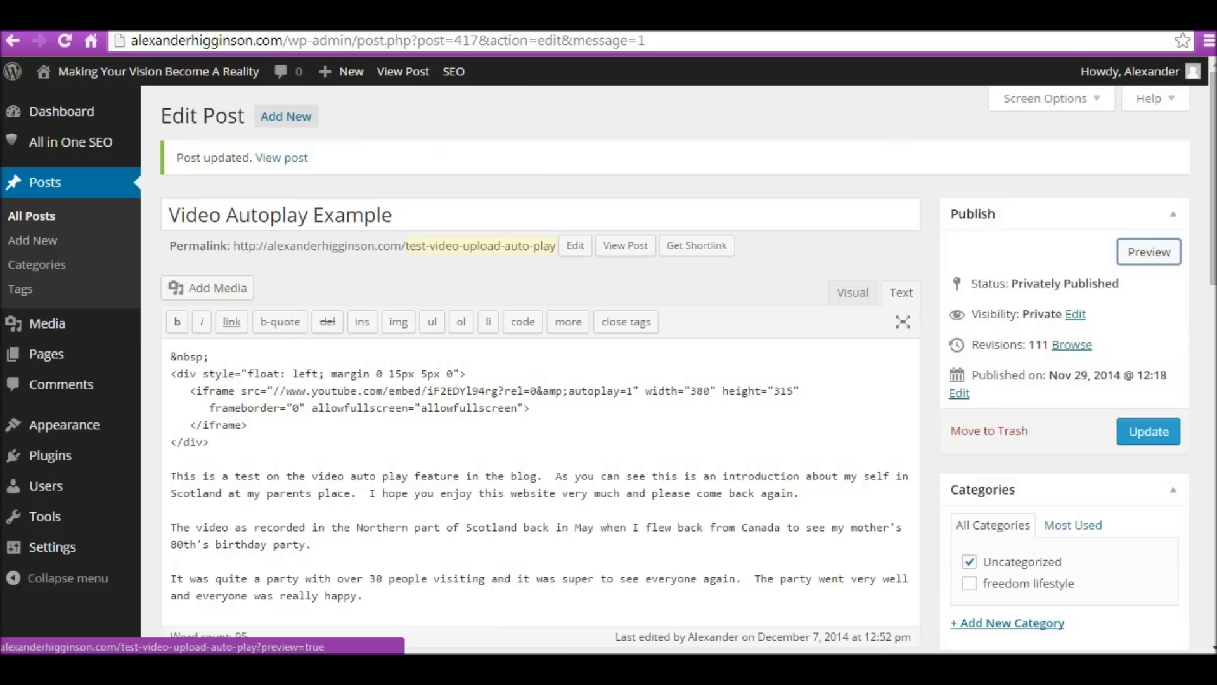
scroll(589, 392, down, 4)
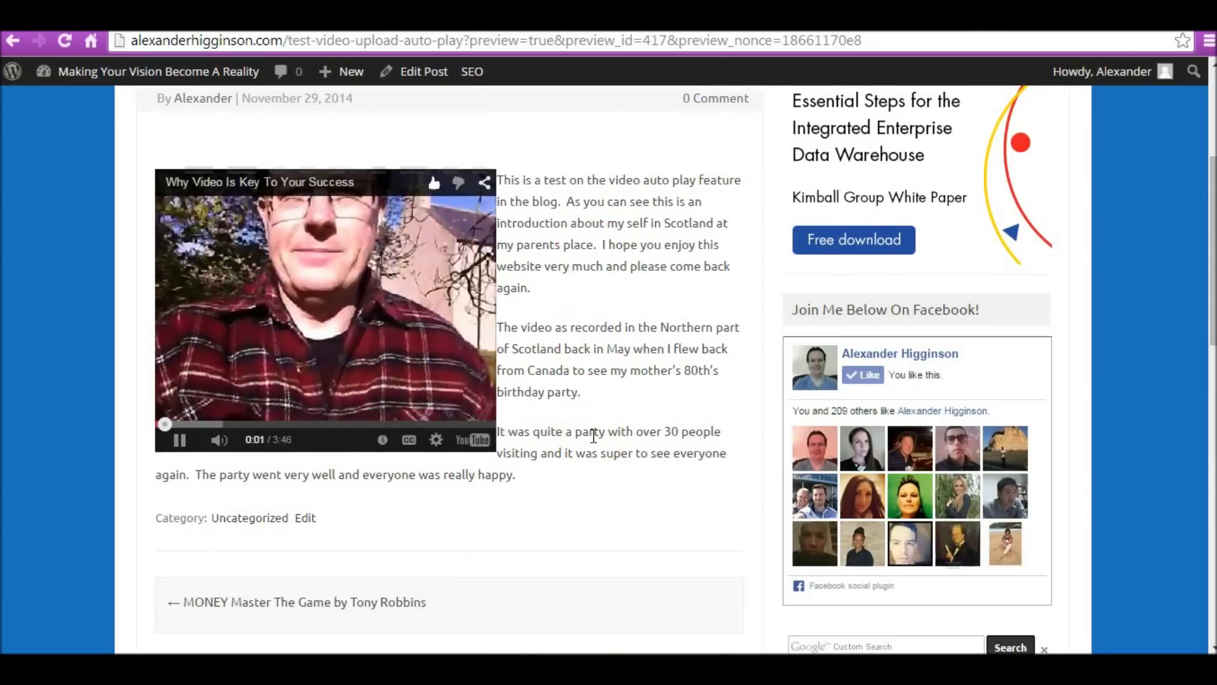
scroll(593, 435, up, 1)
click(294, 372)
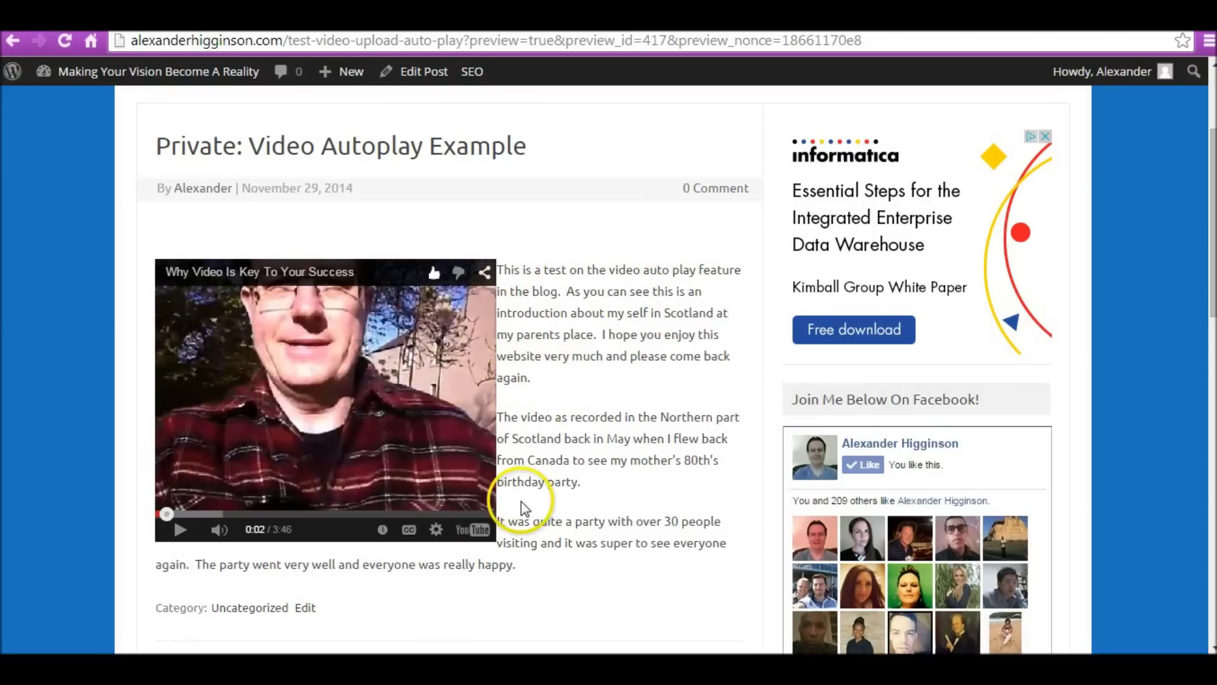
Return to the post's HTML source and review the div style "float: left; margin: 0 10px 1px 0" and the iframe block inside it.
mouse_move(190, 71)
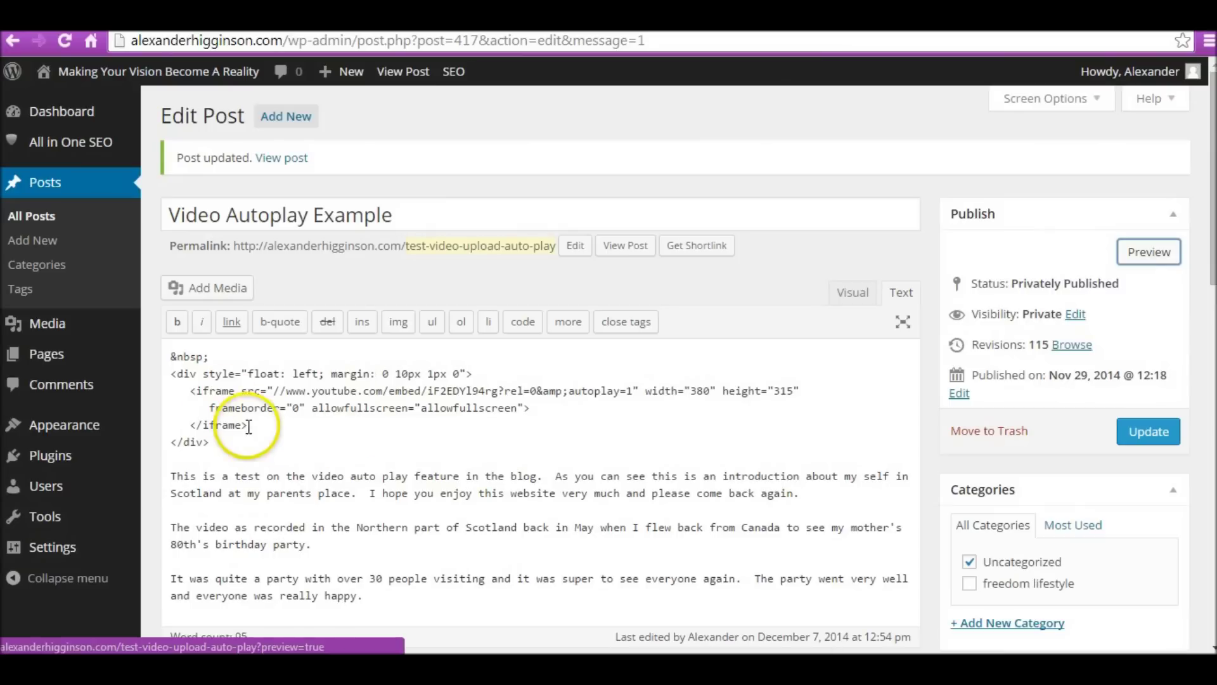
drag(474, 373, 319, 373)
drag(231, 380, 170, 373)
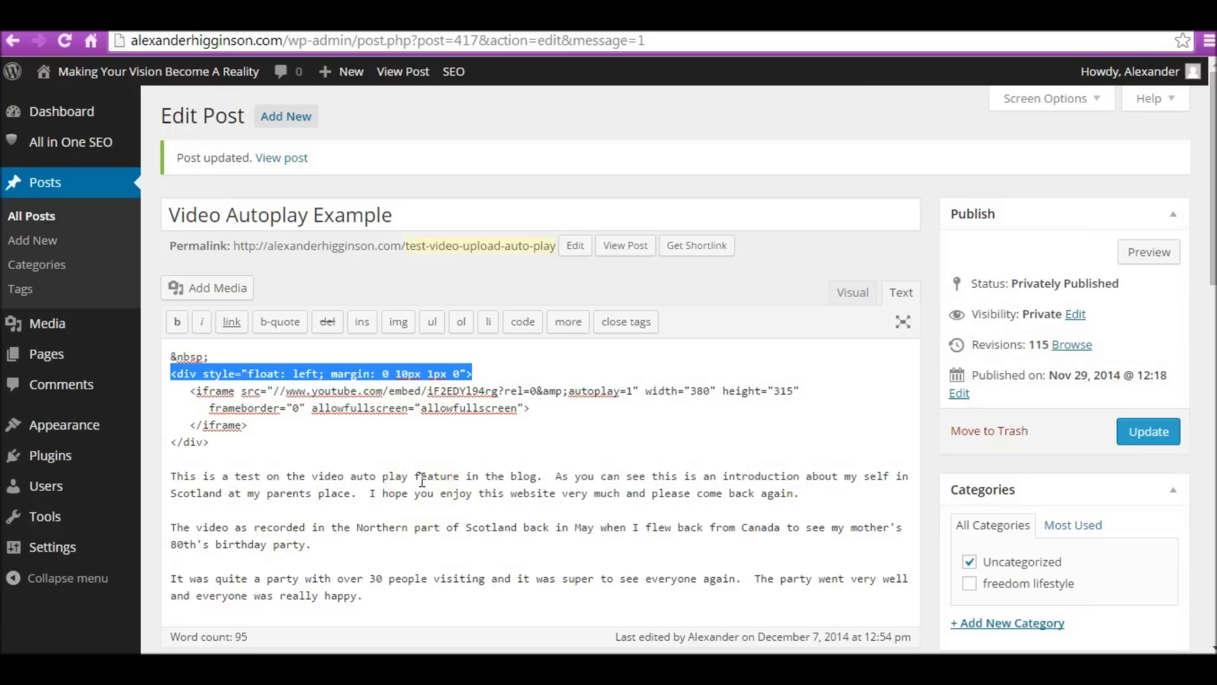
click(184, 389)
drag(187, 389, 252, 424)
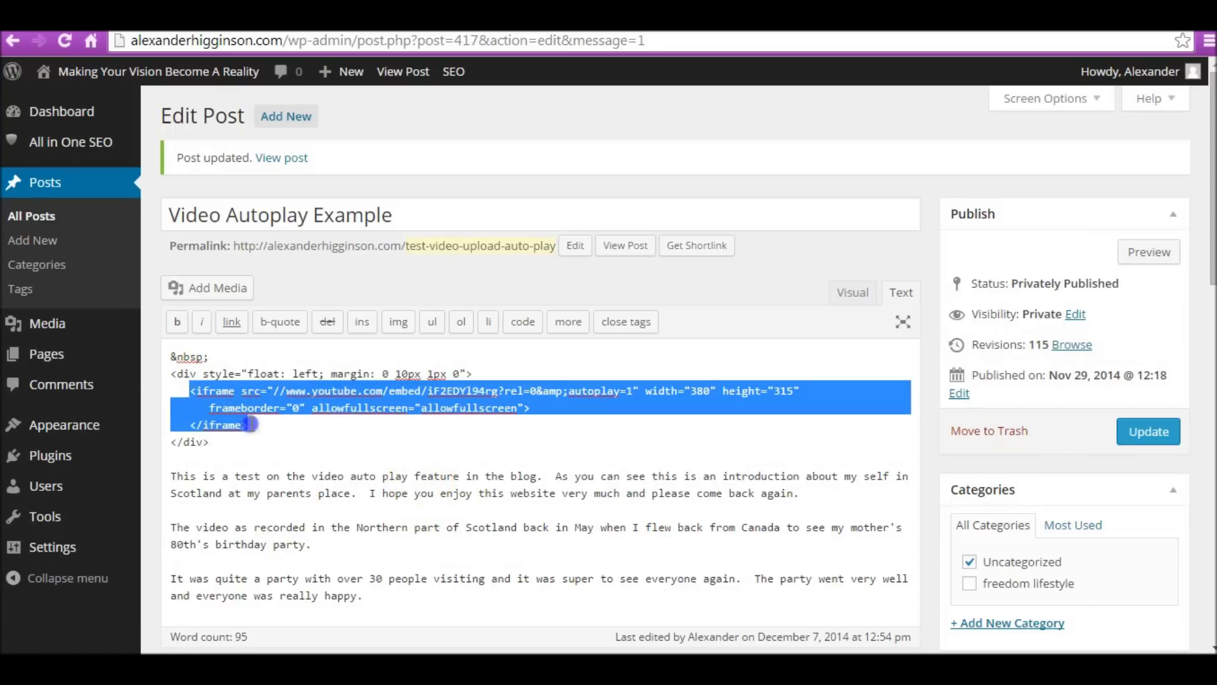
drag(251, 424, 251, 424)
click(179, 435)
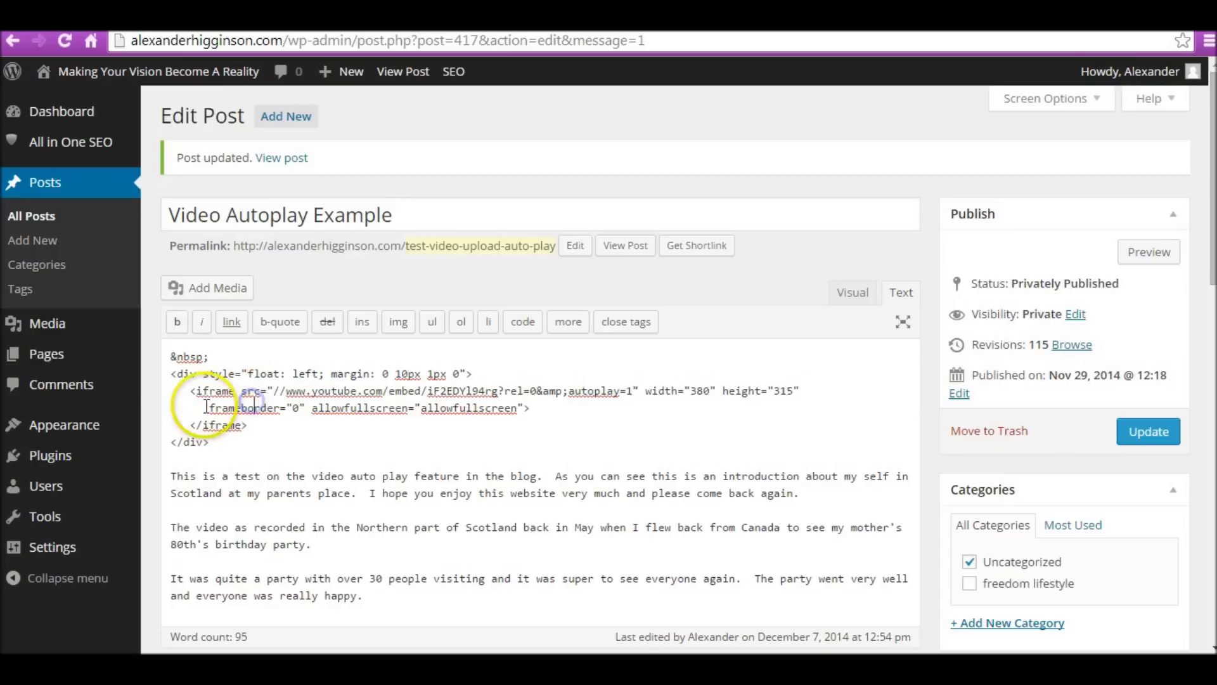
Review the opening and closing div tags around the video, including the margin values in the style attribute.
drag(170, 373, 489, 363)
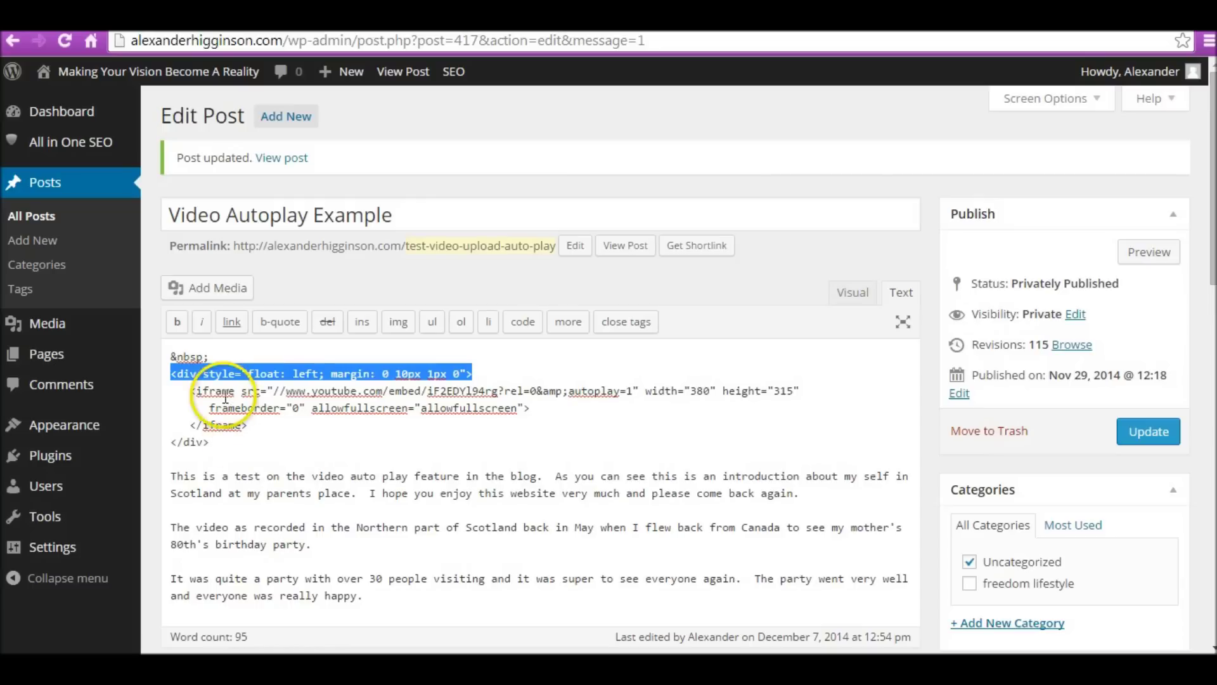
drag(211, 441, 166, 441)
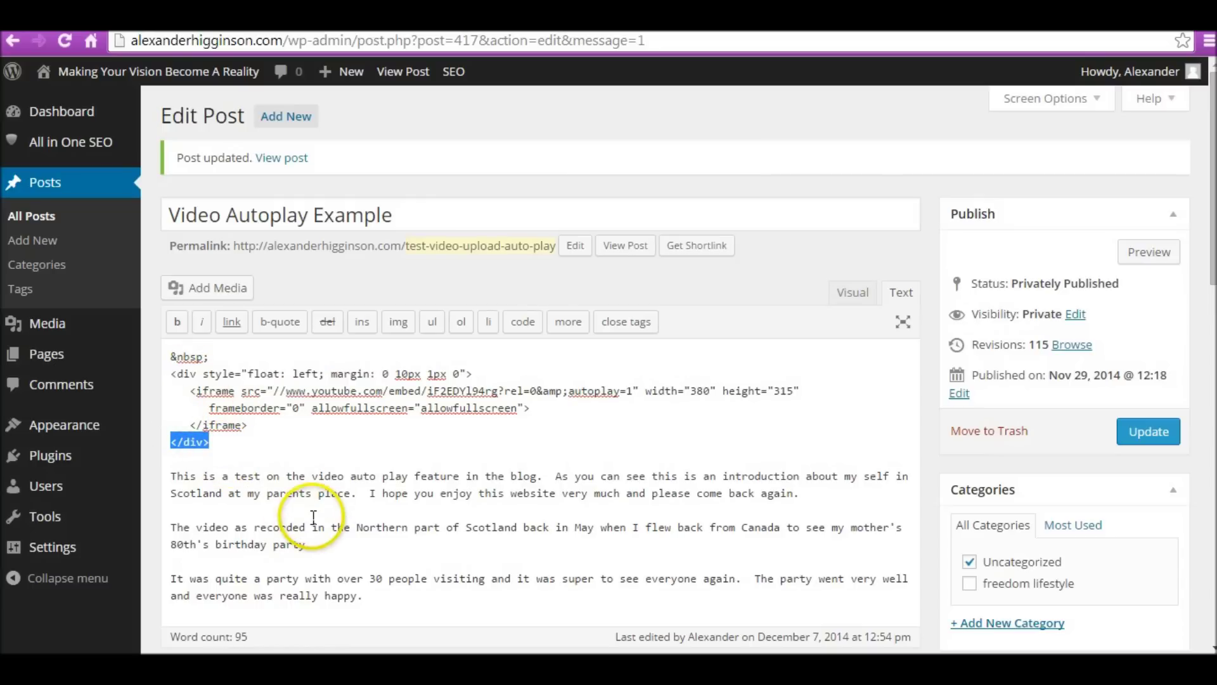
click(221, 374)
click(285, 452)
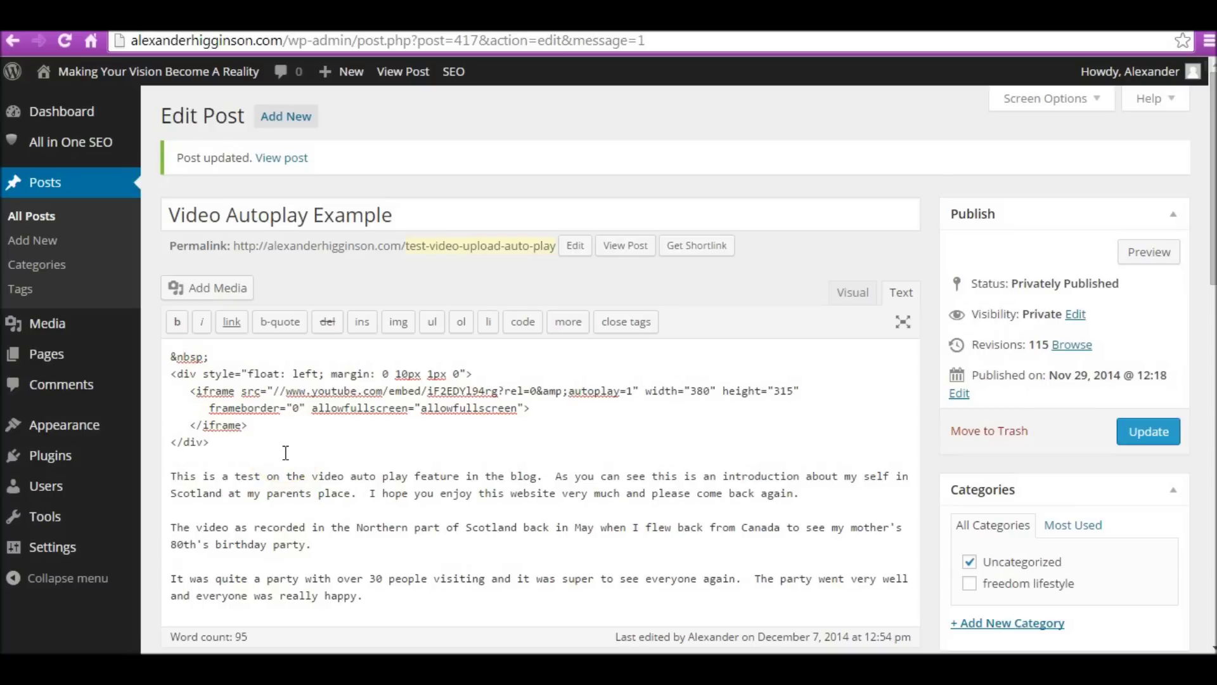
click(287, 436)
click(355, 373)
click(412, 374)
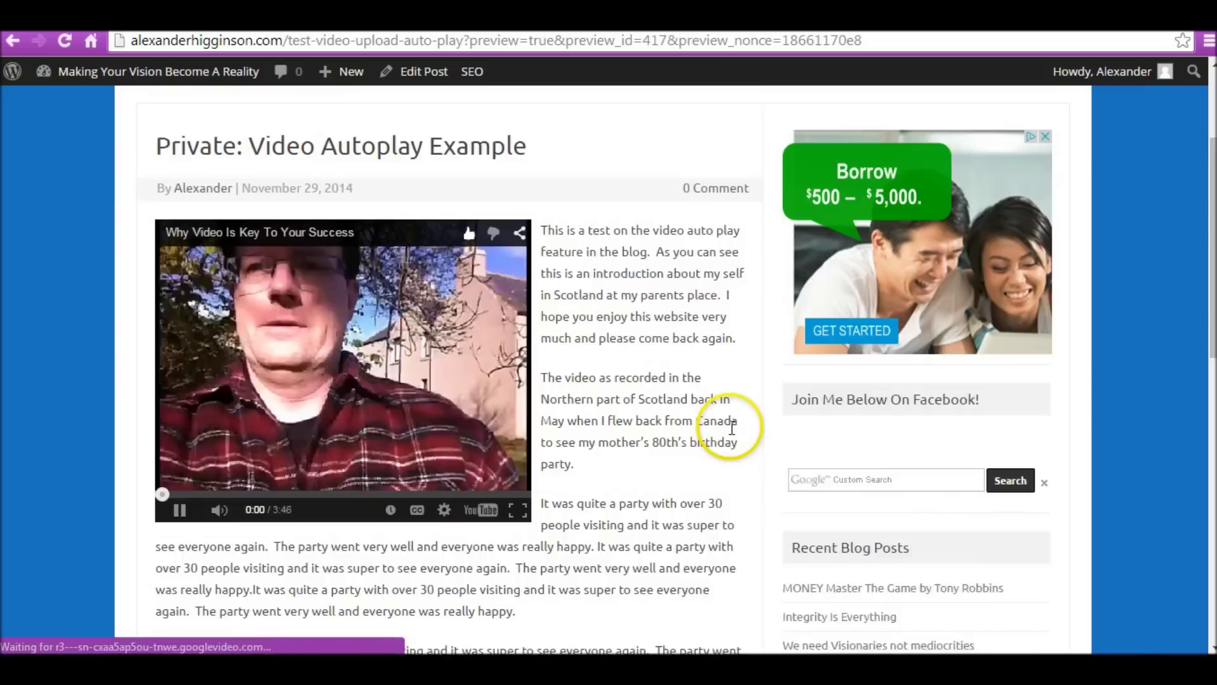
Pause the embedded video in the post preview and check how the text wraps beside and below it.
scroll(732, 428, down, 1)
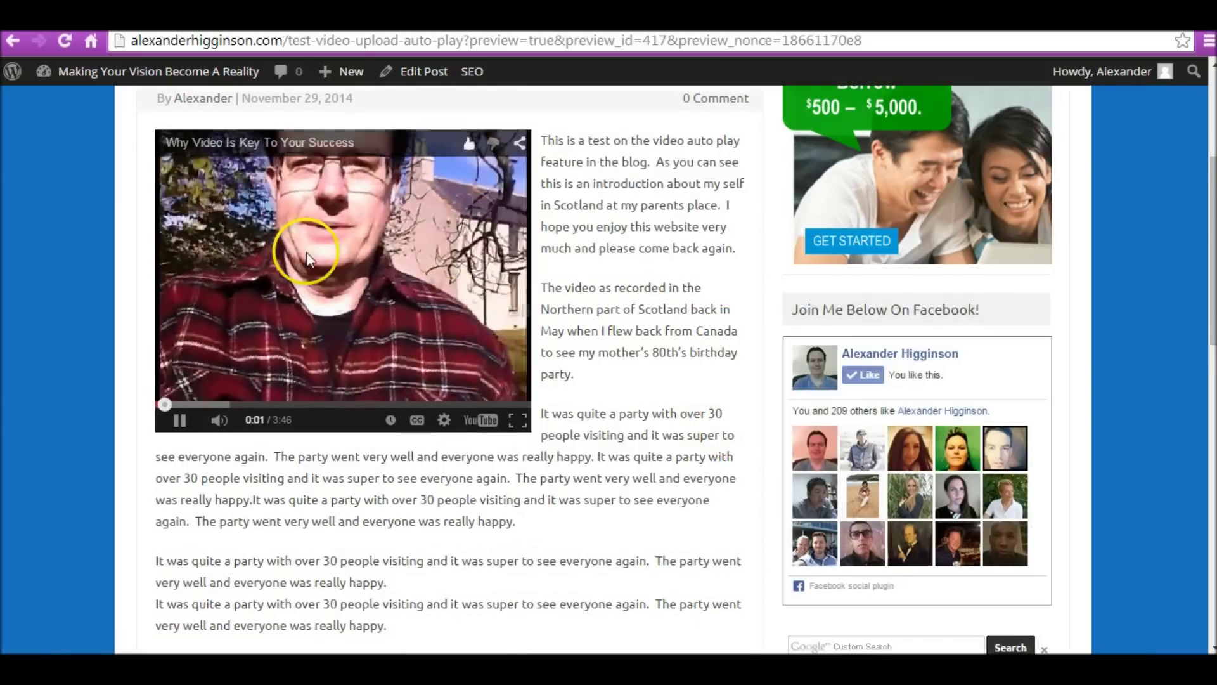
click(384, 260)
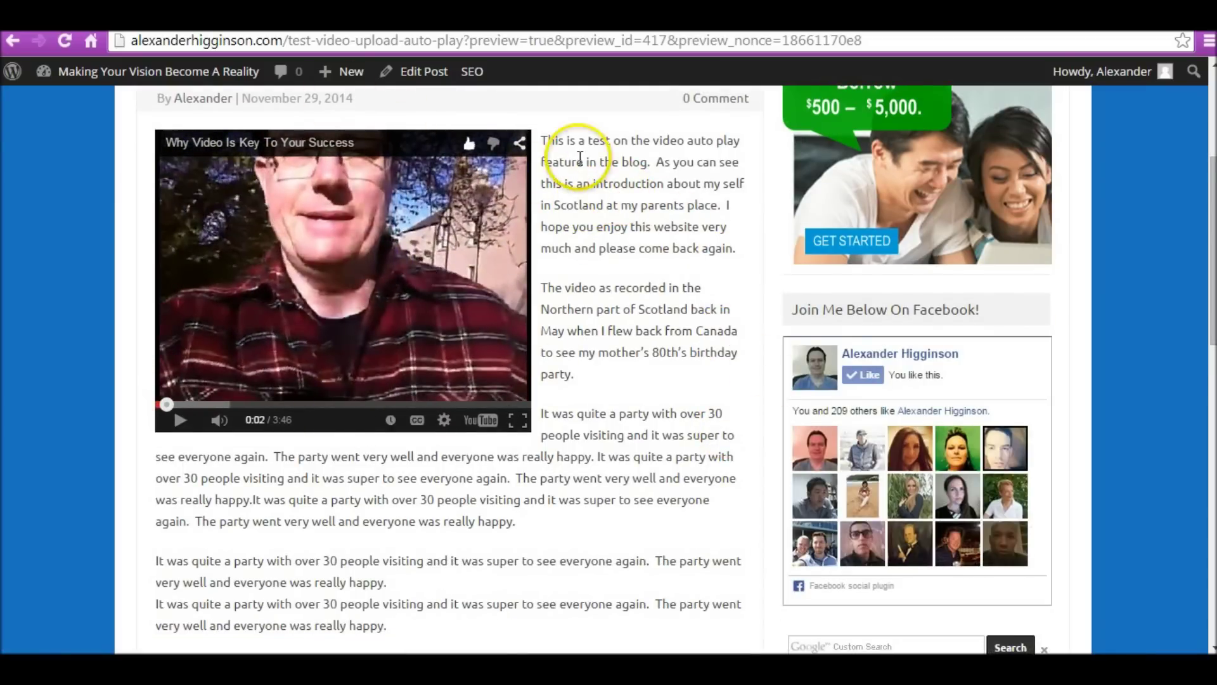
scroll(693, 402, up, 1)
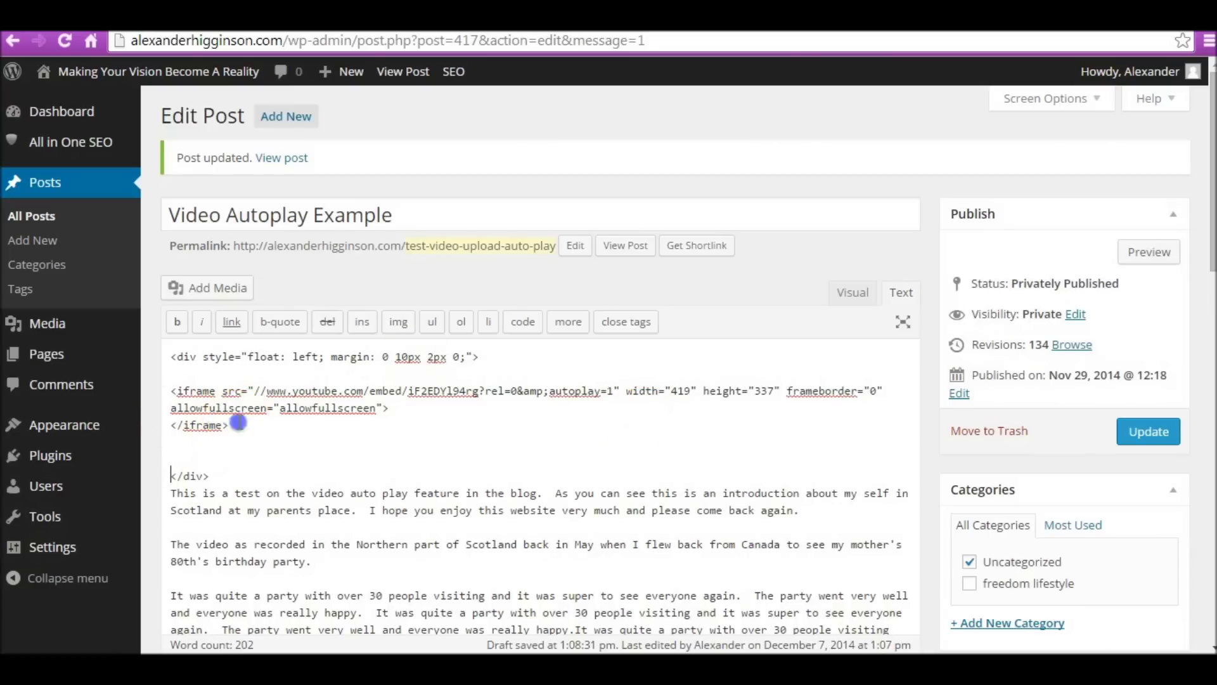
Return to the post's HTML source and review the iframe block and its opening and closing div tags.
drag(229, 425, 172, 391)
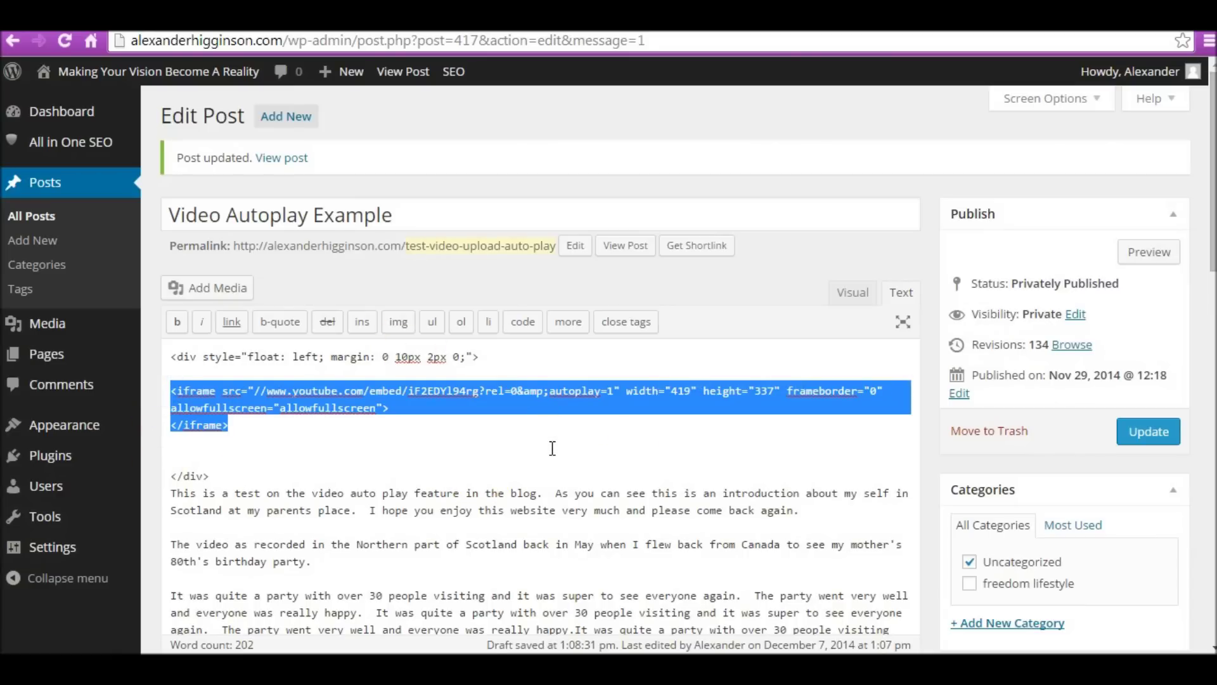
click(377, 391)
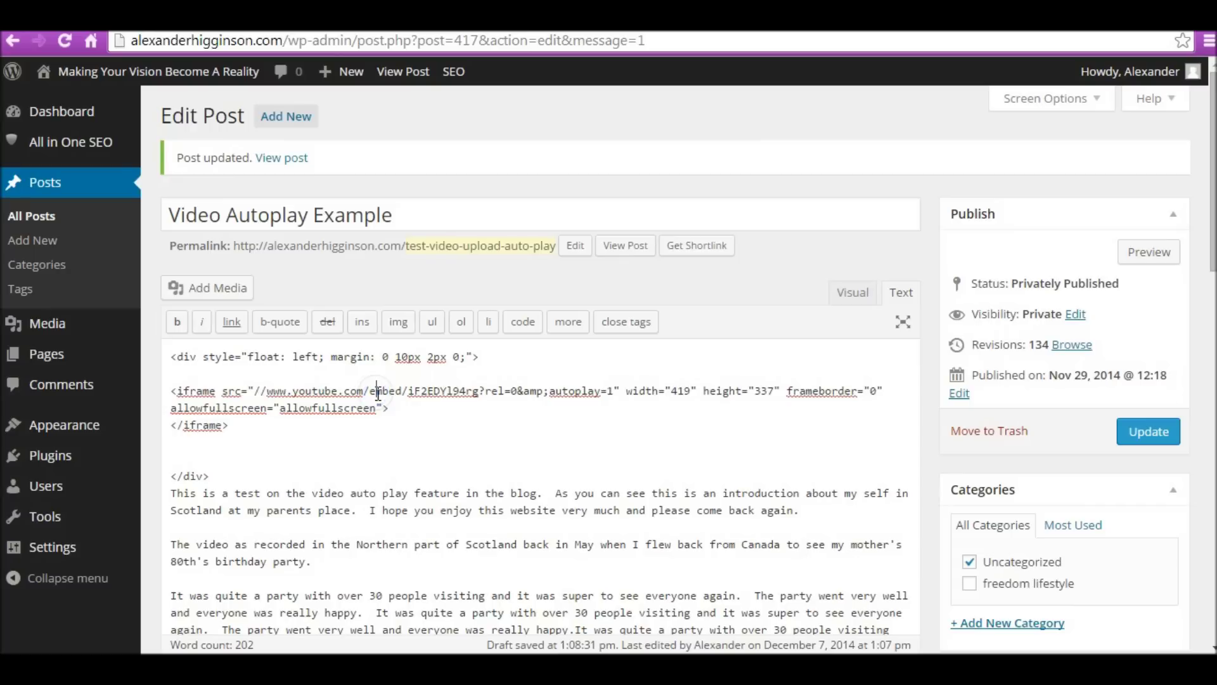
click(483, 358)
drag(483, 358, 169, 356)
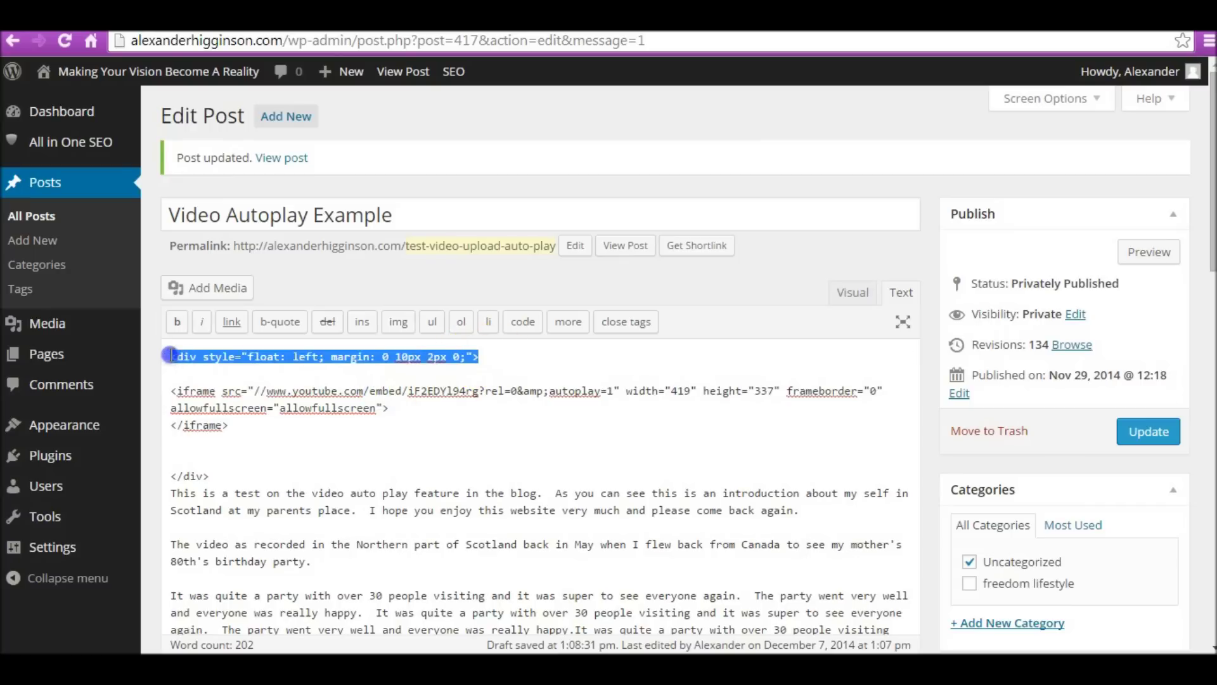
drag(209, 475, 172, 475)
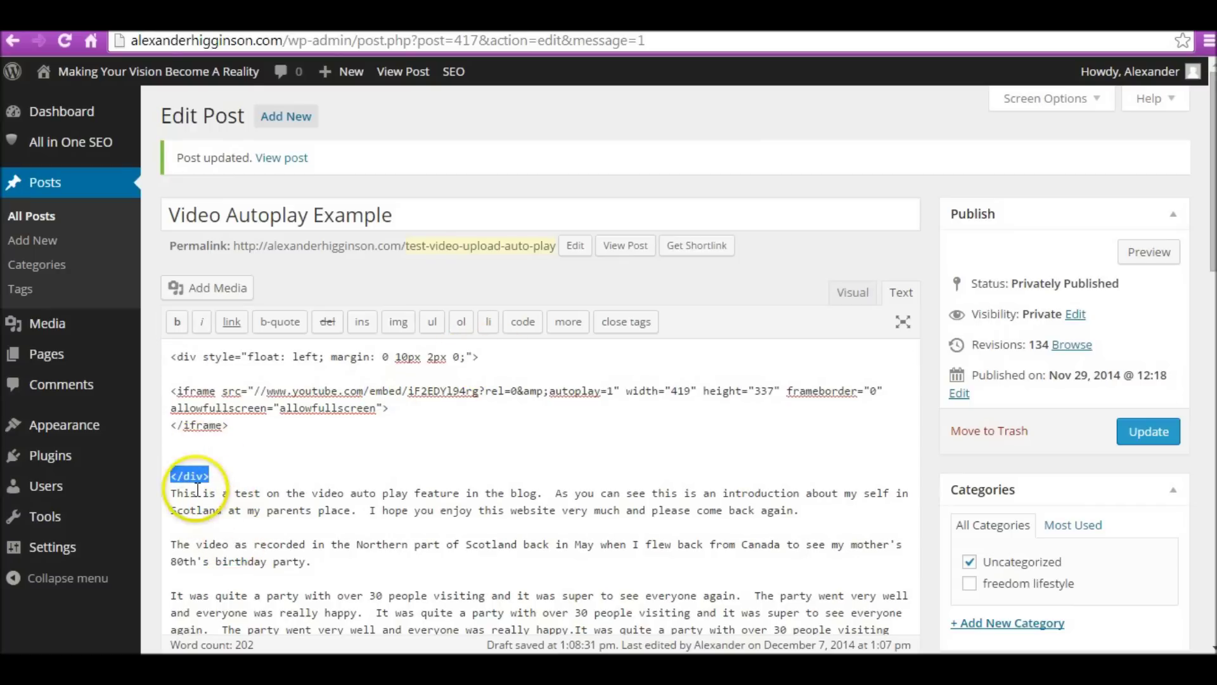
click(180, 474)
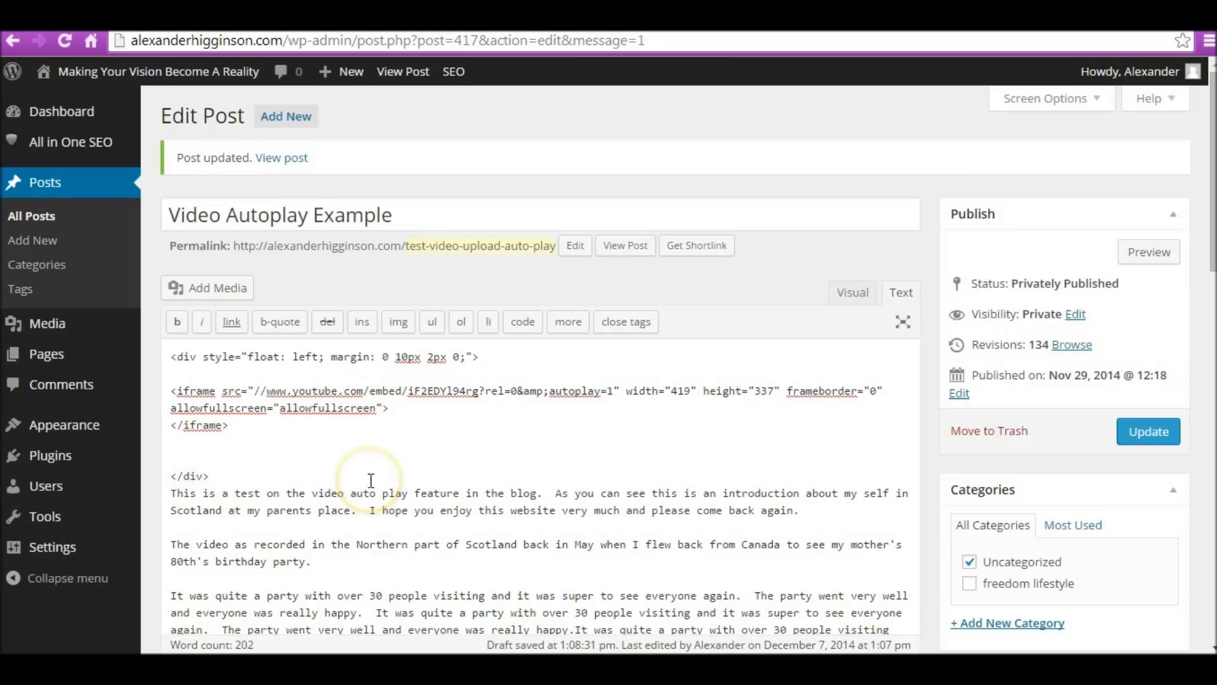
Examine each margin value, 0 10px 2px 0, in the opening div tag's style attribute.
click(411, 353)
drag(394, 357, 437, 357)
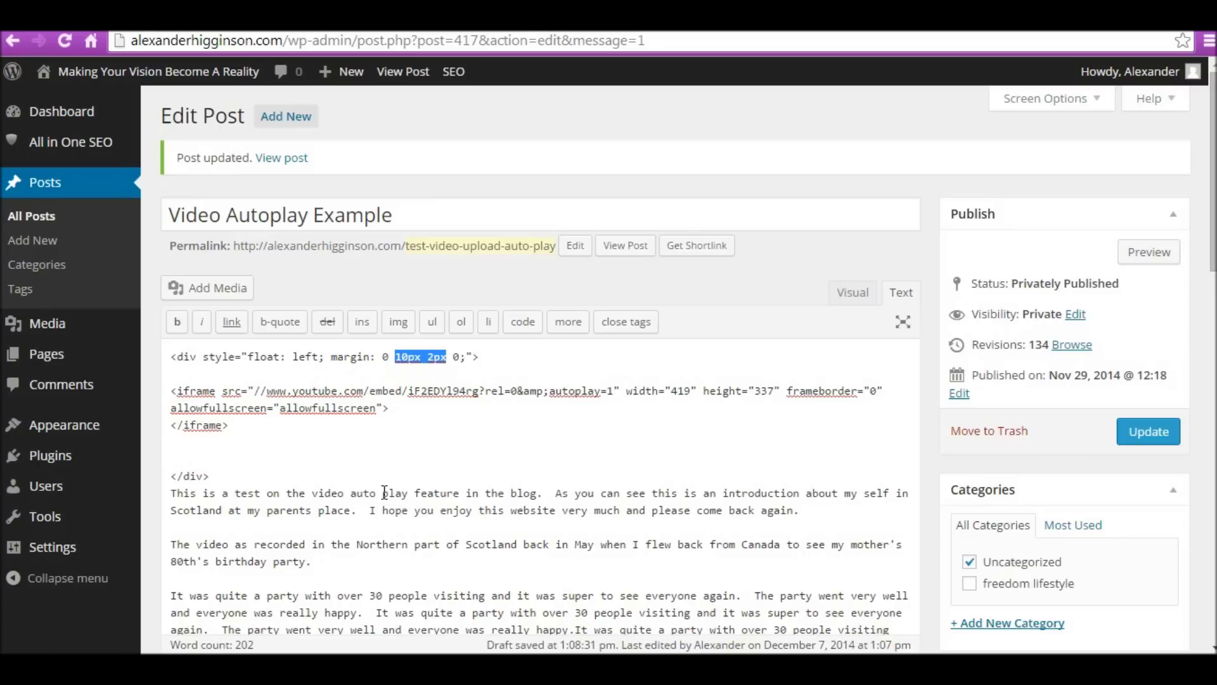
click(405, 357)
click(380, 357)
click(395, 356)
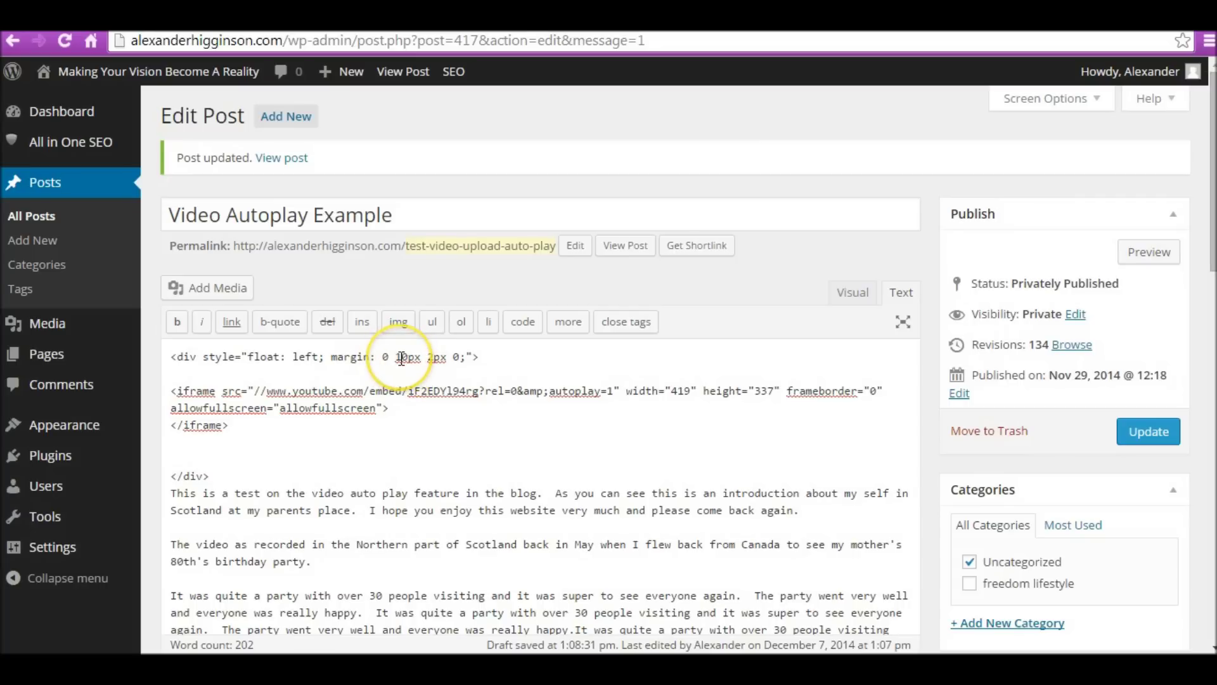
drag(434, 358, 442, 358)
click(455, 356)
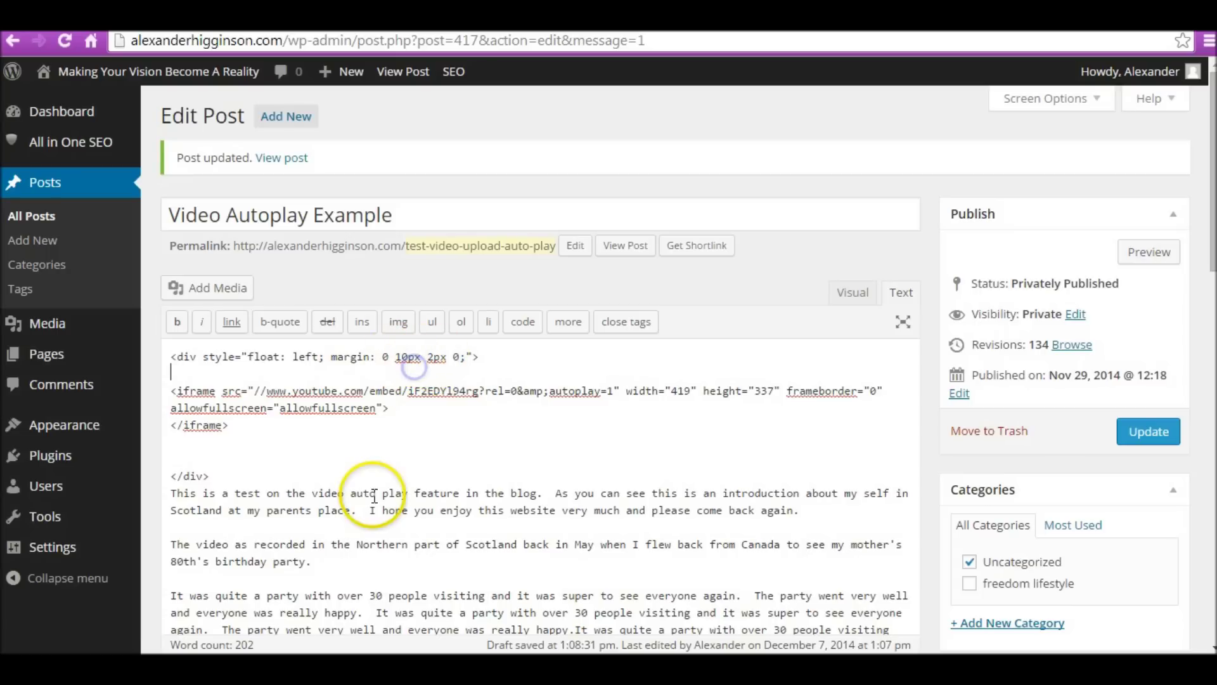
key(Down)
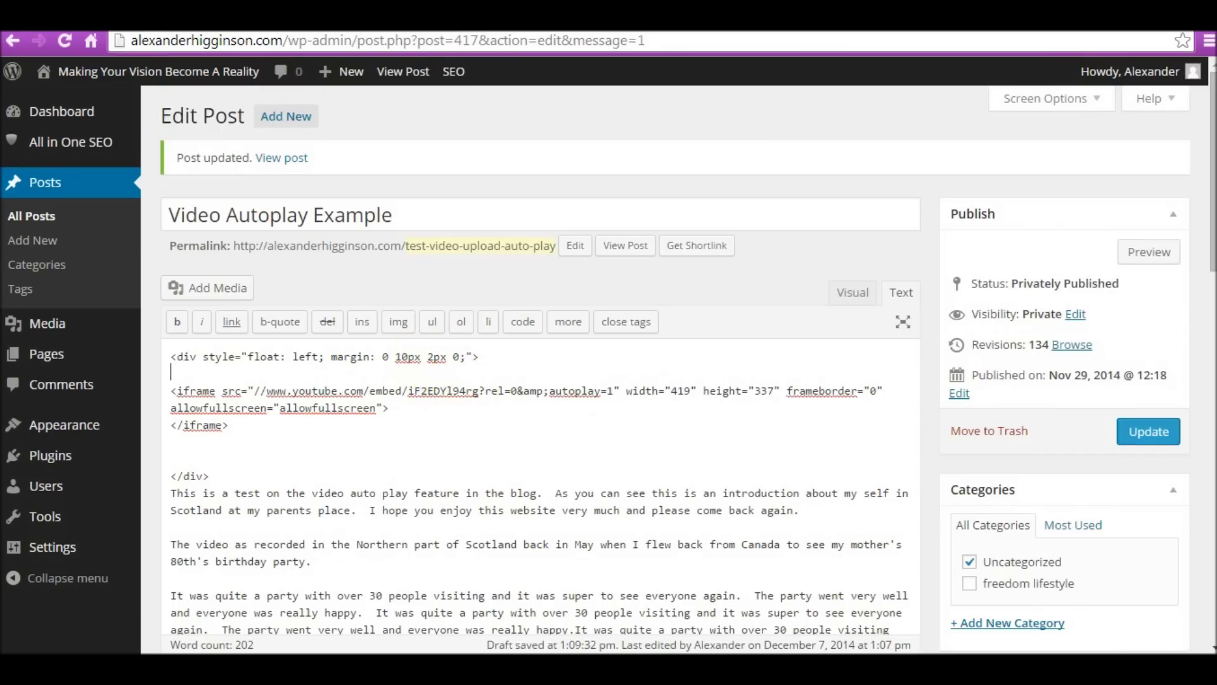
Compare the previewed video placement with the float: left setting and the complete div block in the HTML source.
click(405, 73)
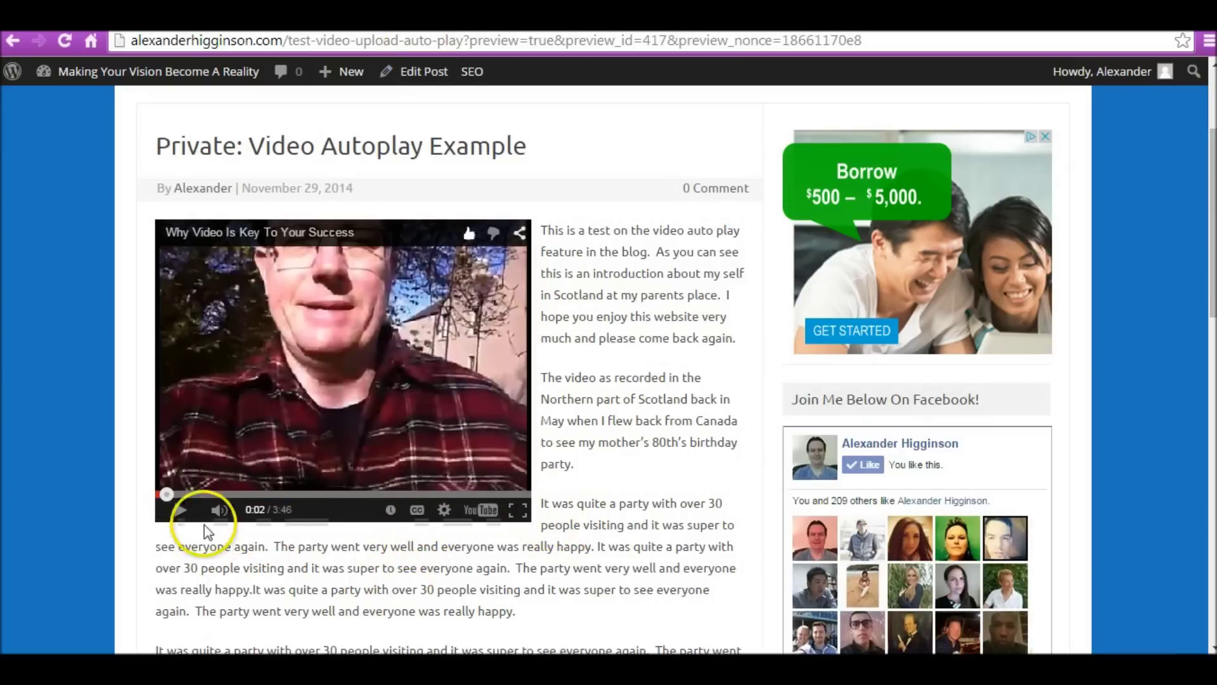
mouse_move(341, 71)
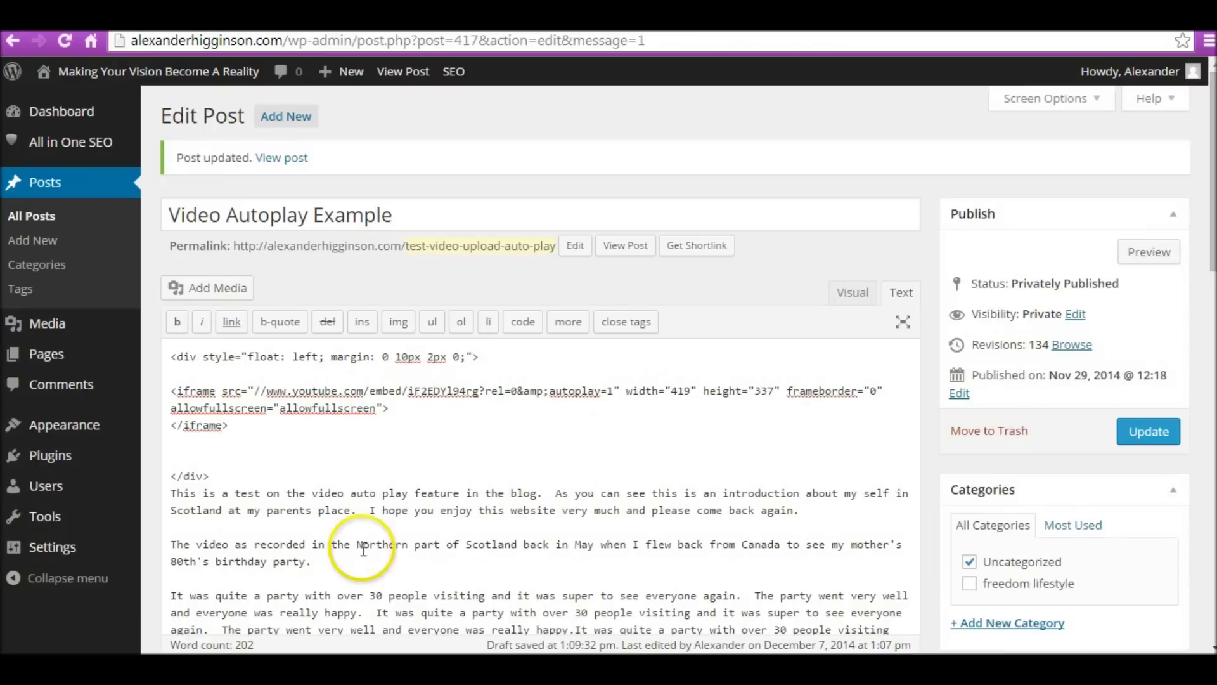
drag(249, 356, 319, 357)
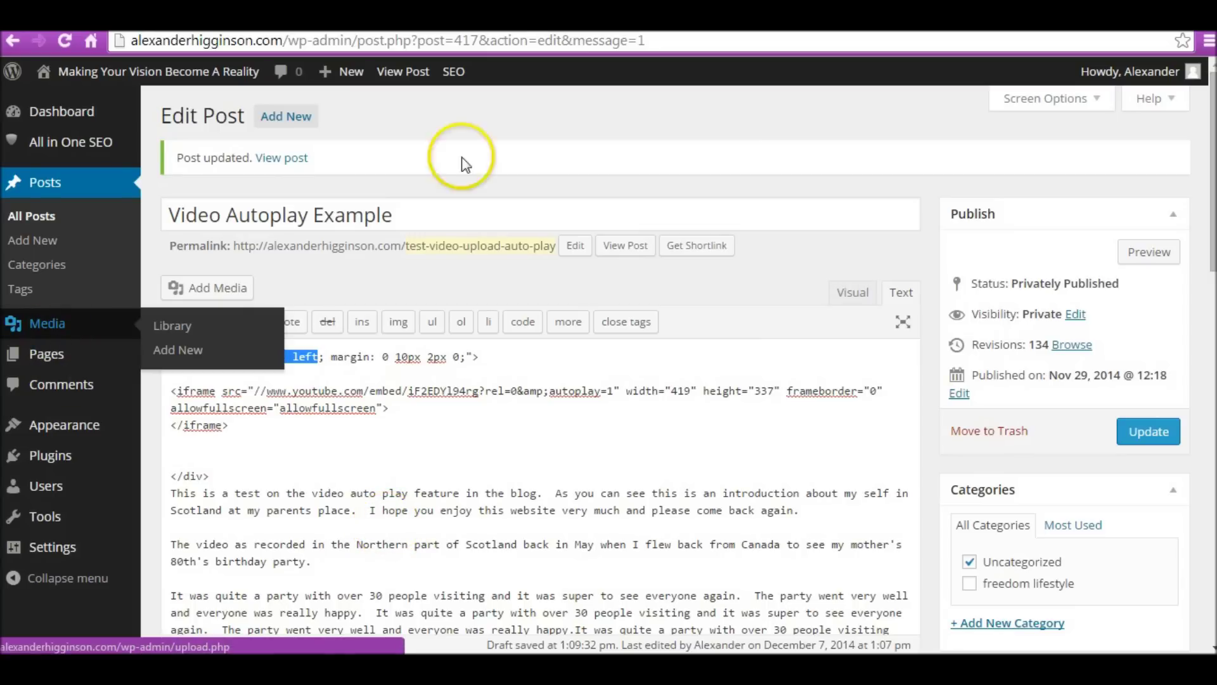
drag(170, 355, 266, 479)
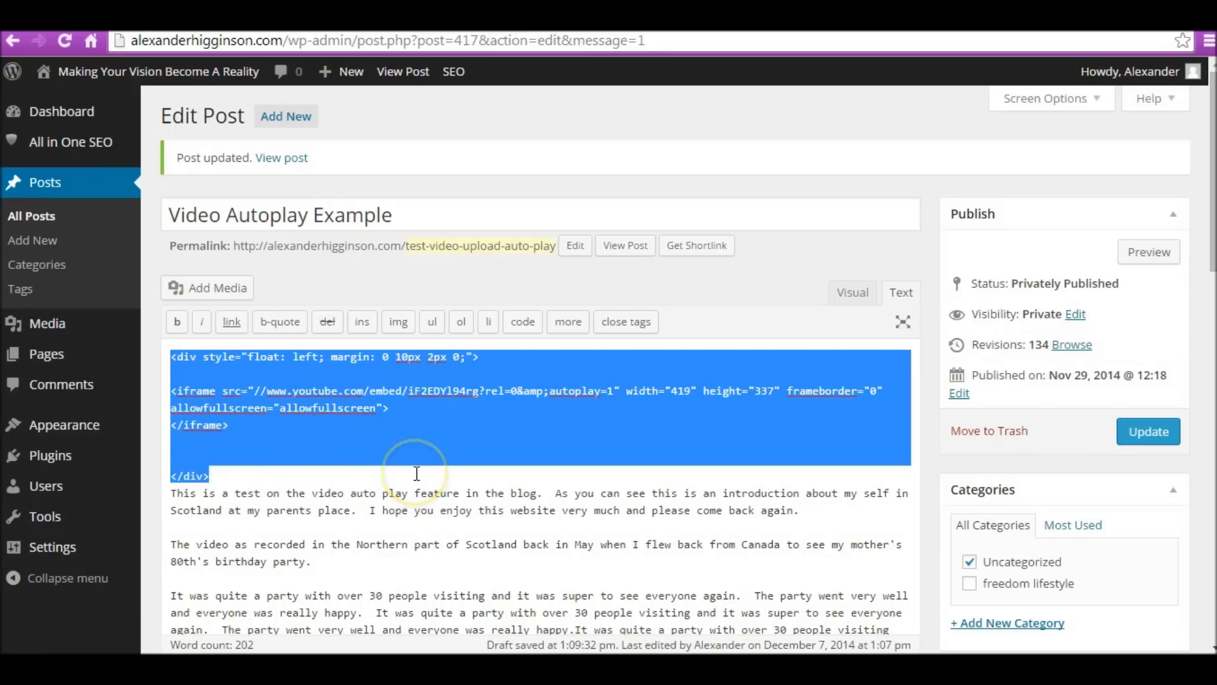
click(383, 406)
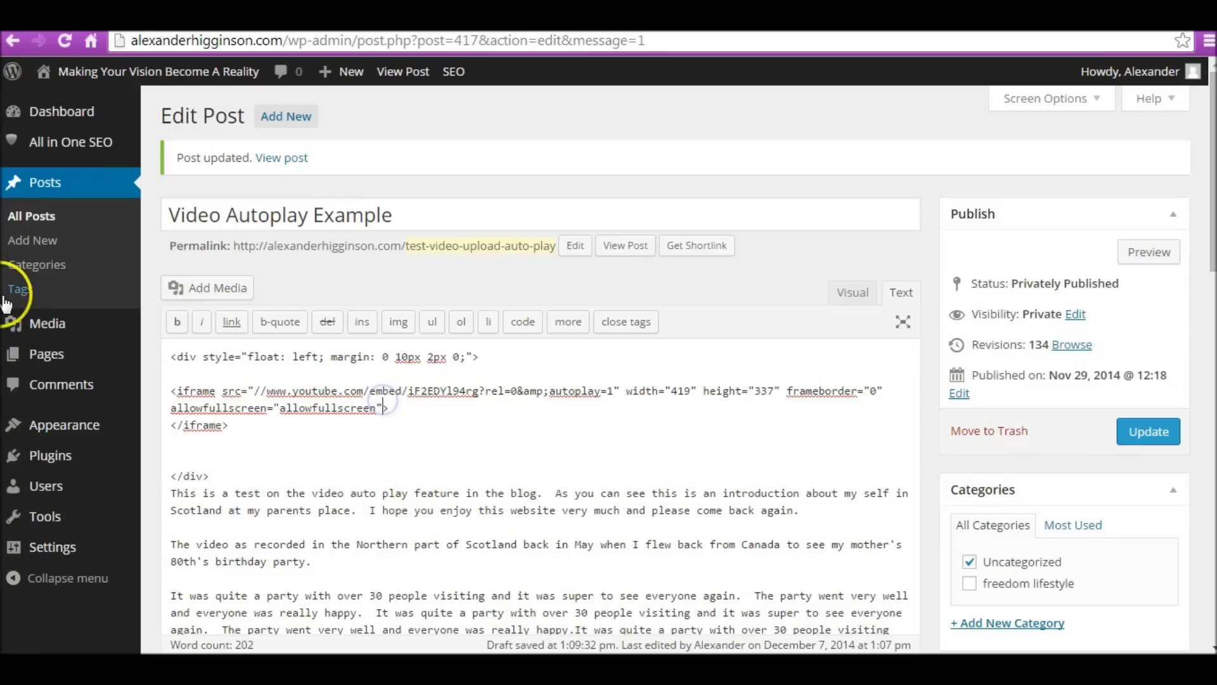
Change the float value in the opening div tag's style to right.
click(288, 359)
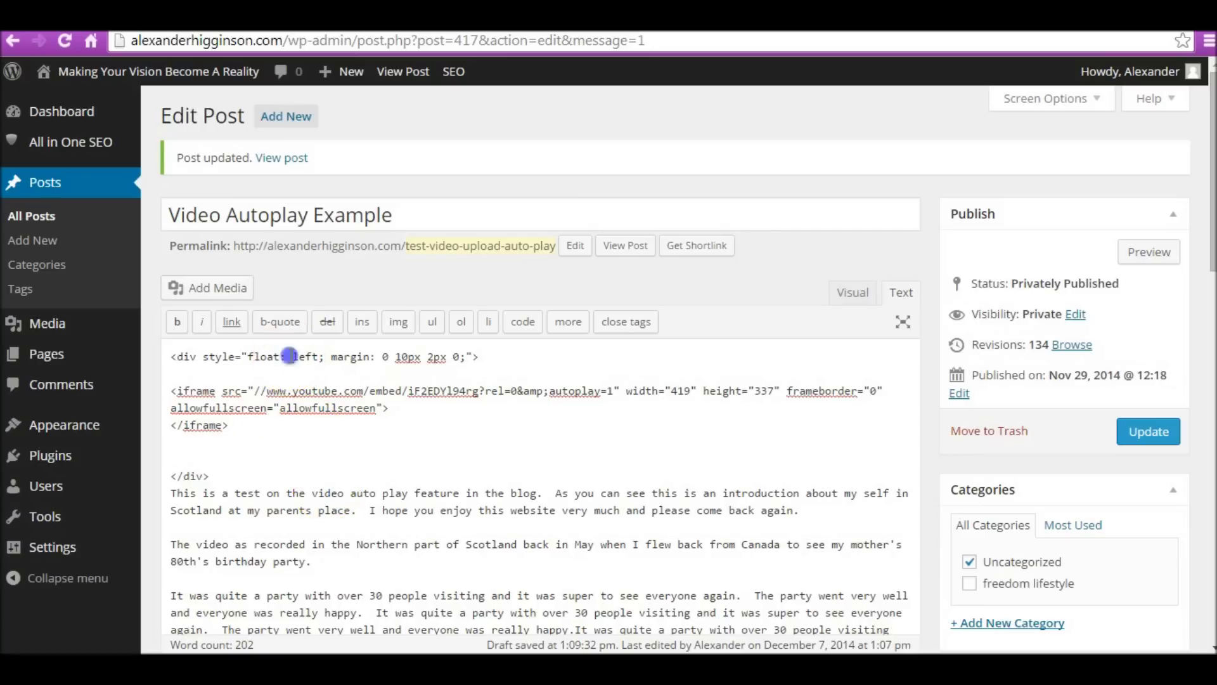
text(right)
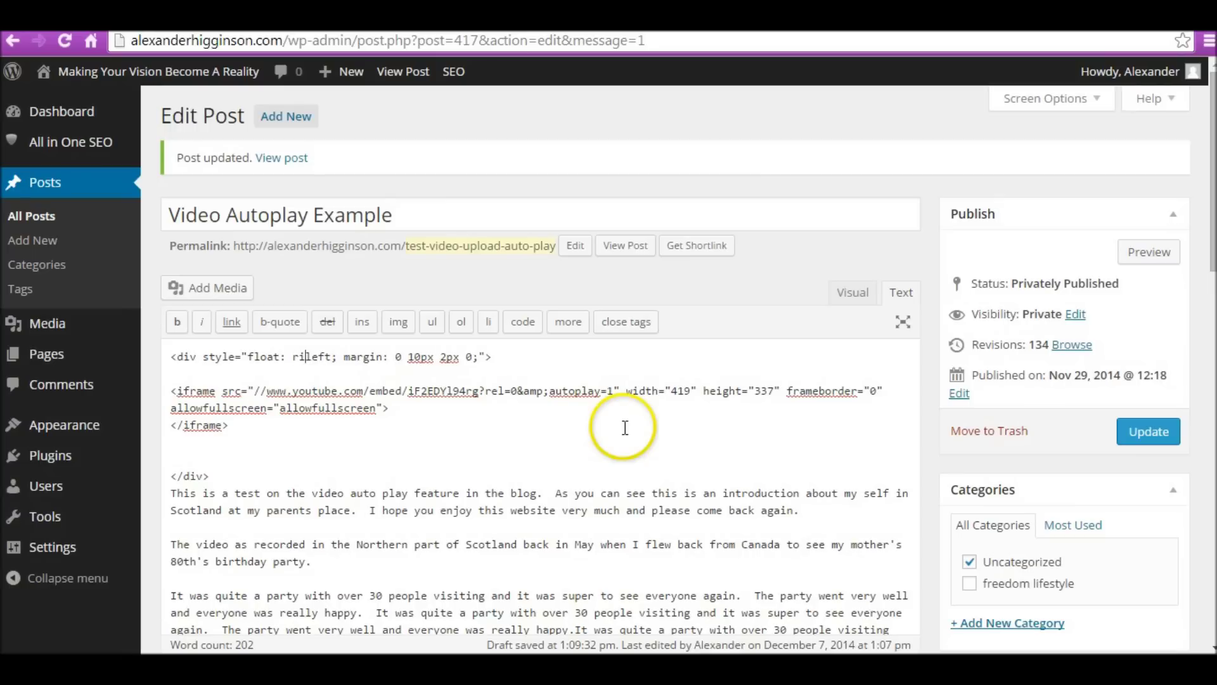
key(Delete)
key(Delete)
key(Delete)
key(Delete)
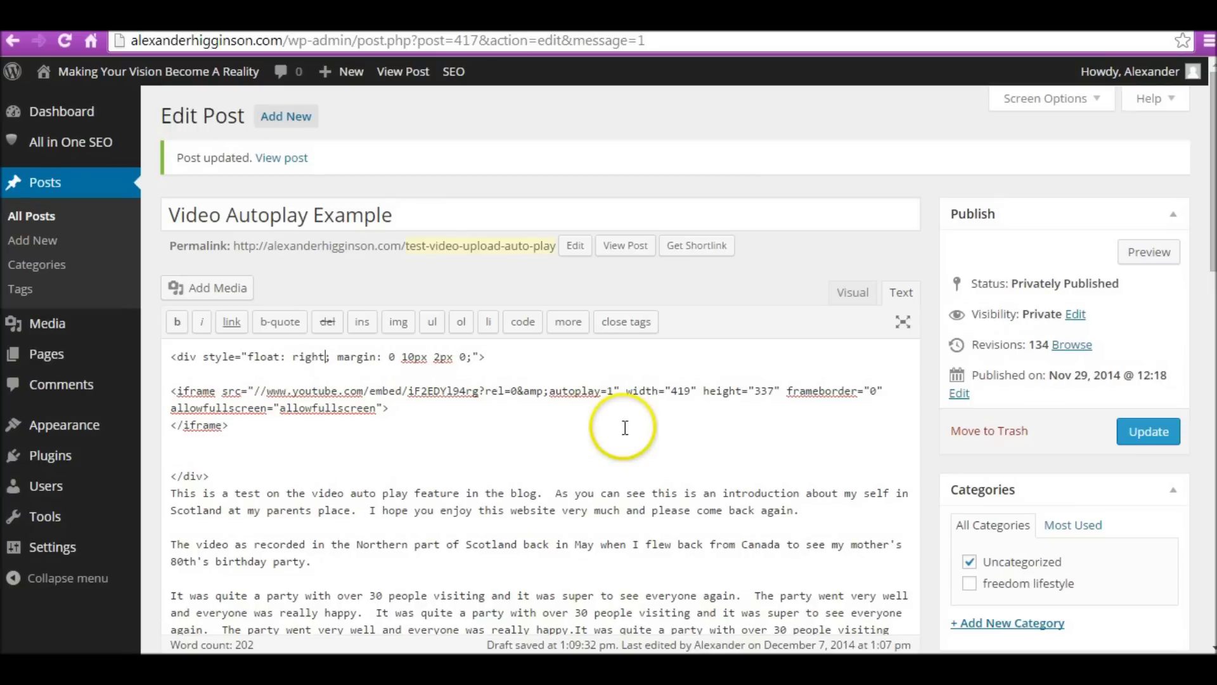
Update the post and preview the page to check the text wrap around the video, then return to the HTML source.
click(1151, 431)
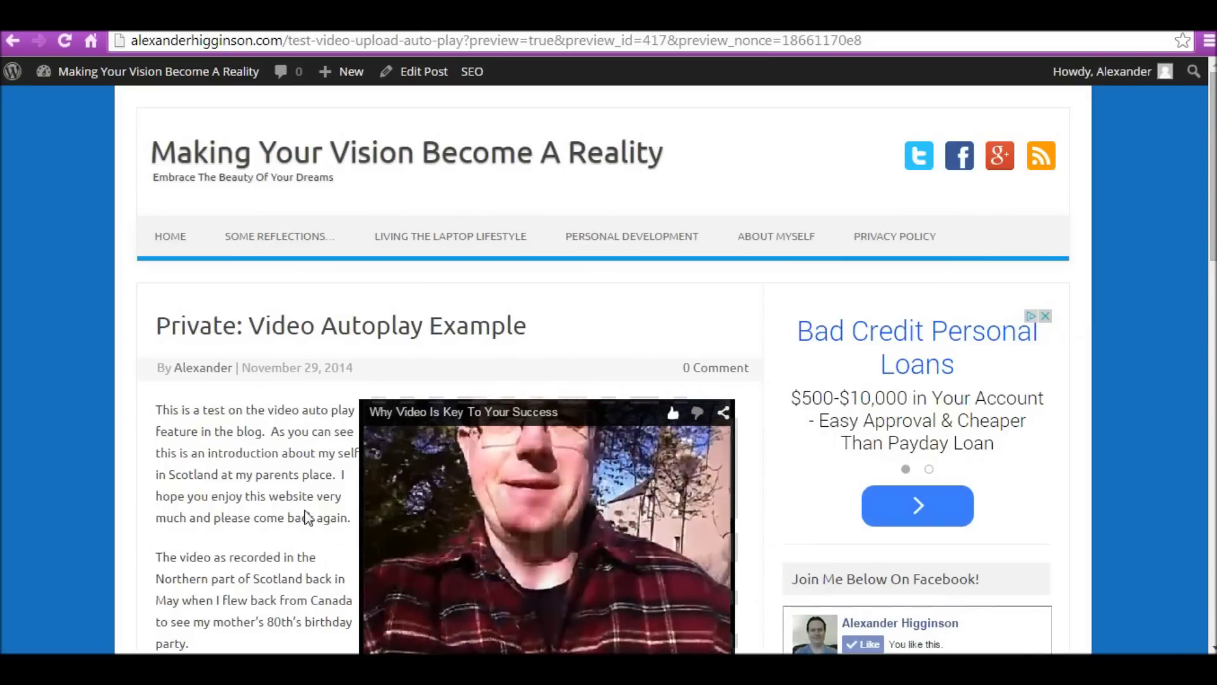
scroll(308, 517, down, 3)
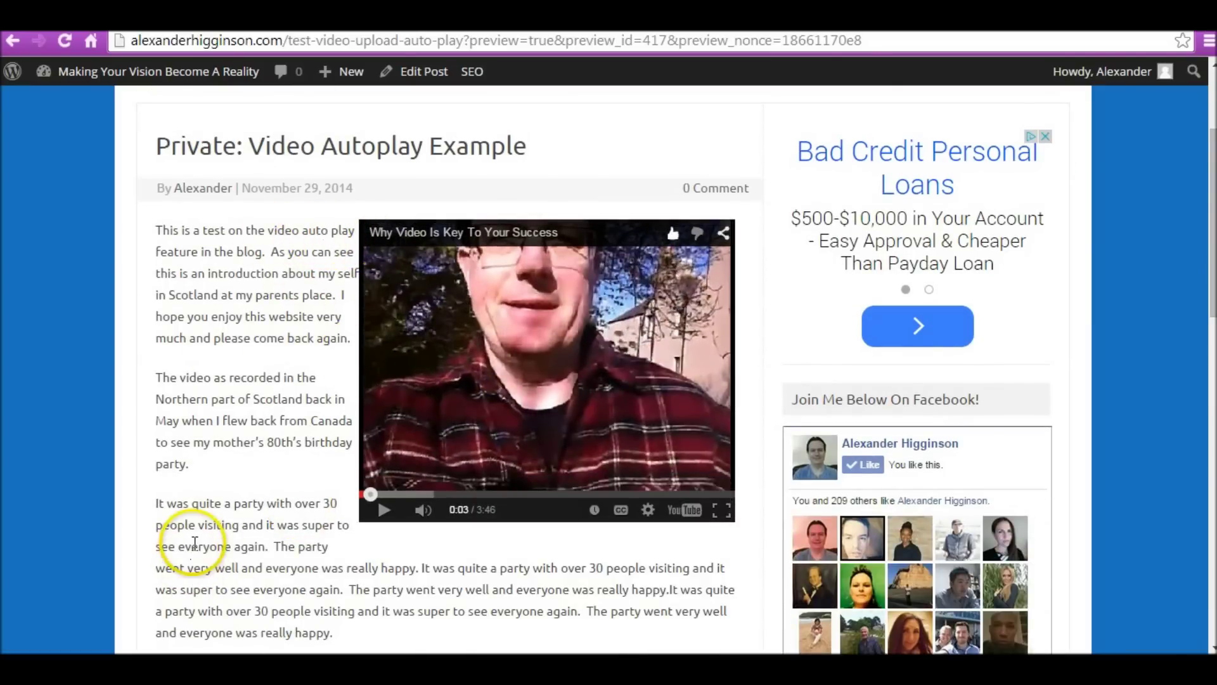
scroll(363, 176, down, 3)
scroll(476, 440, up, 3)
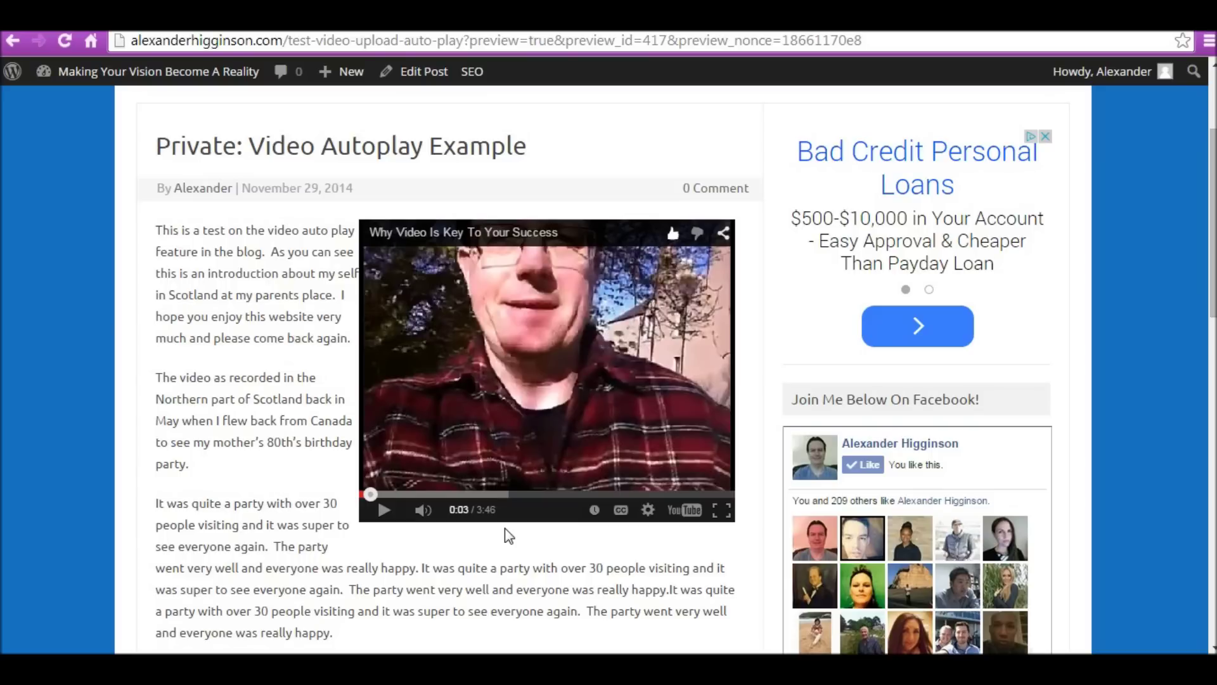
key(ctrl+w)
click(555, 474)
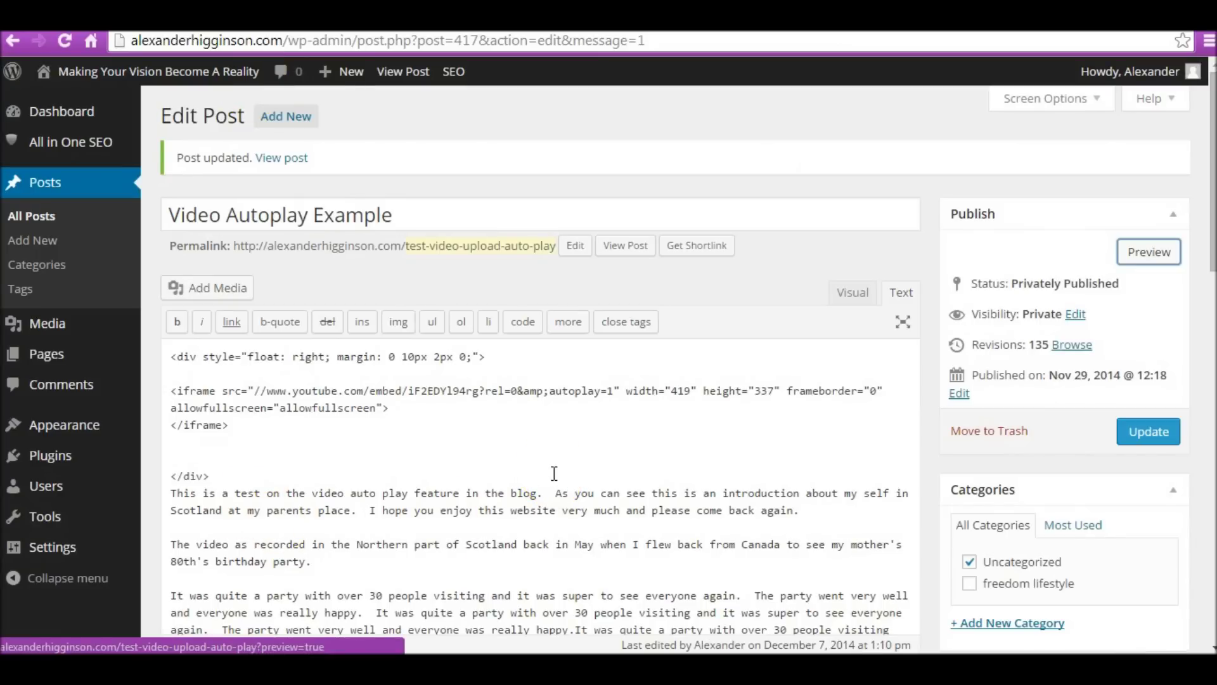